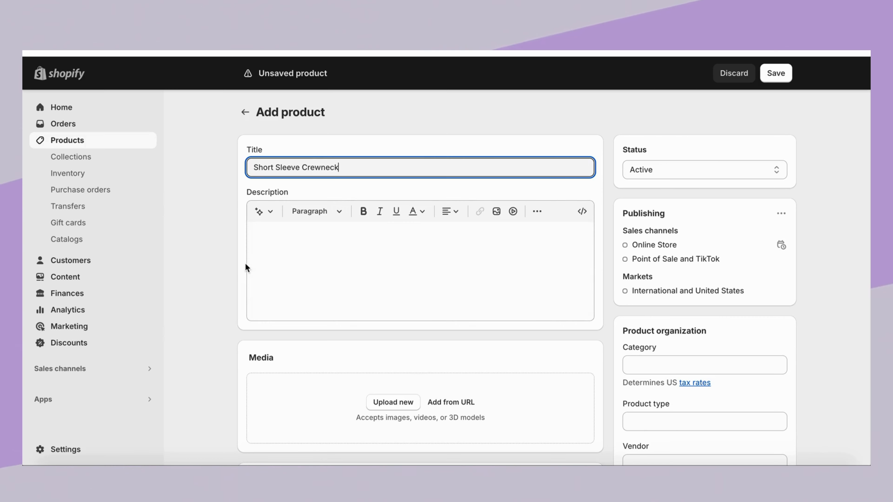
Generate a product description from the keywords "organic cotton, crewneck, luxury" in the Expert tone and keep the resulting text.
left_click(261, 211)
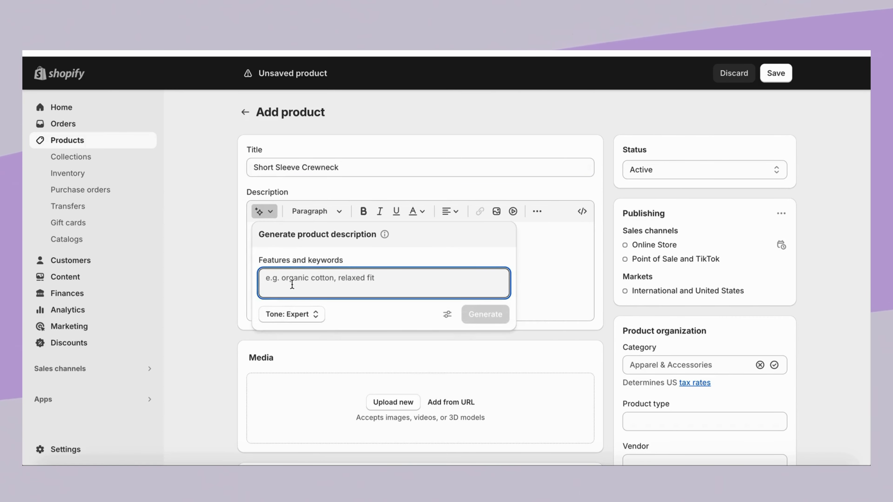
type("organ")
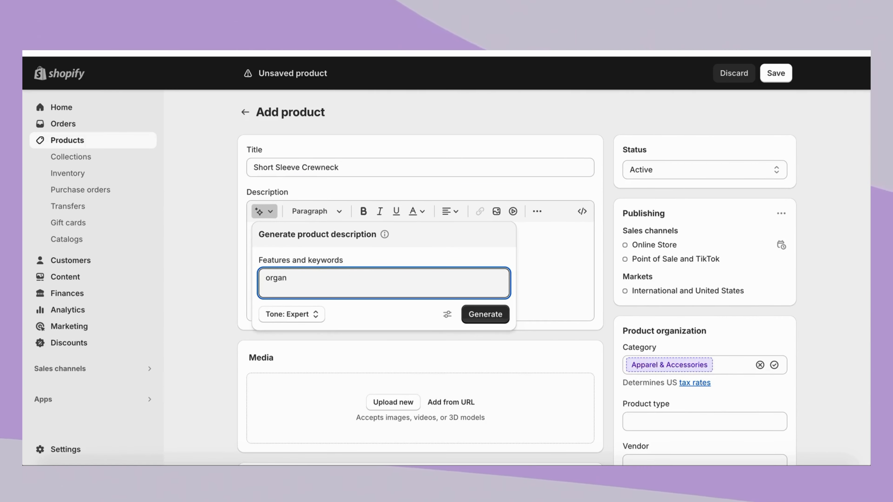
type("ic cotton")
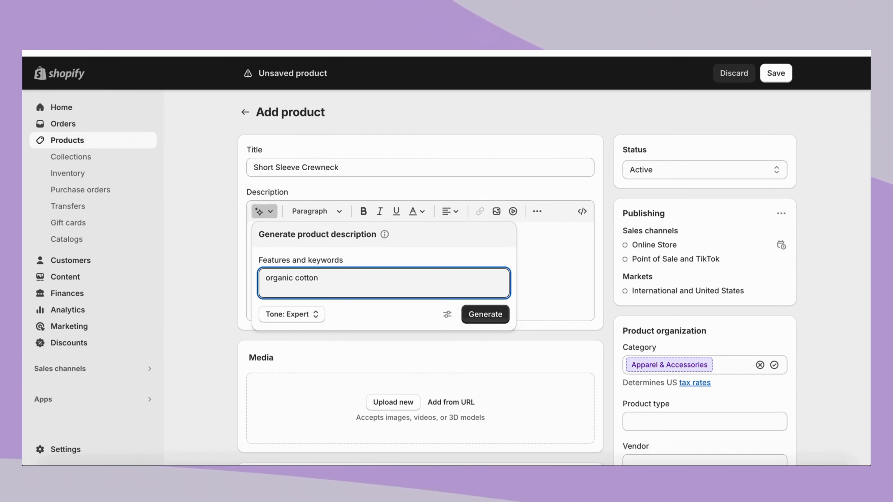
type(", crew")
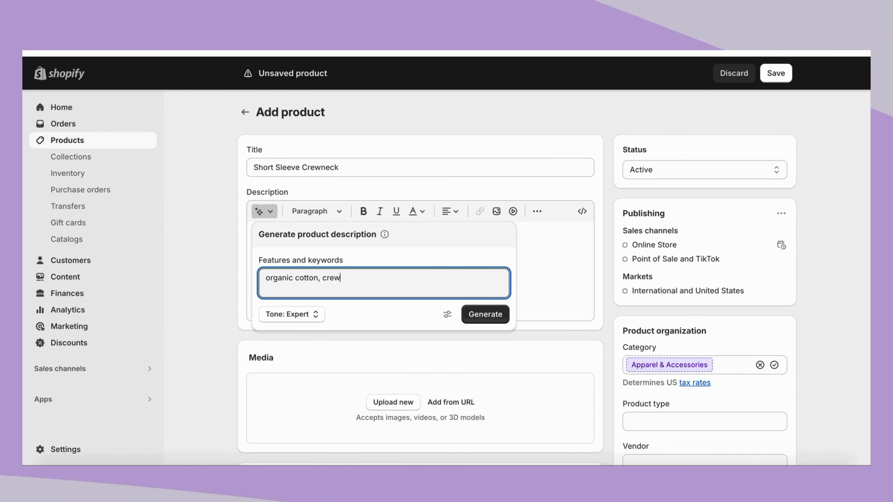
type("neck,")
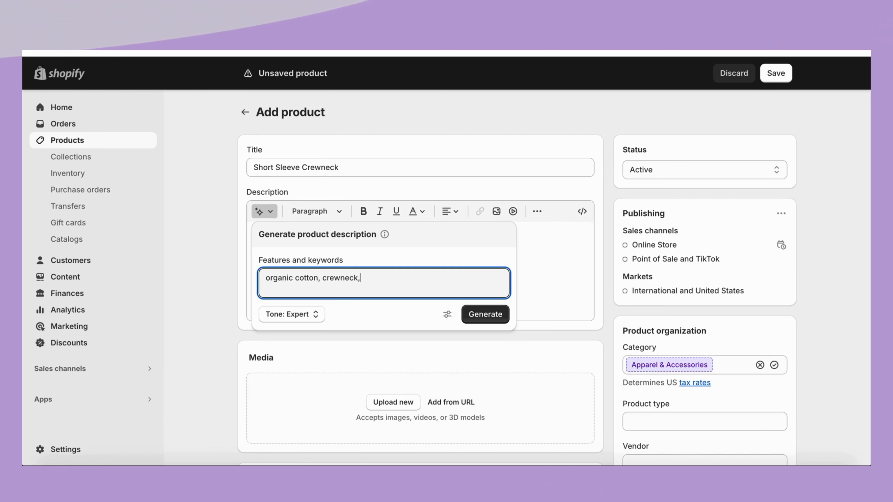
type(" luxury")
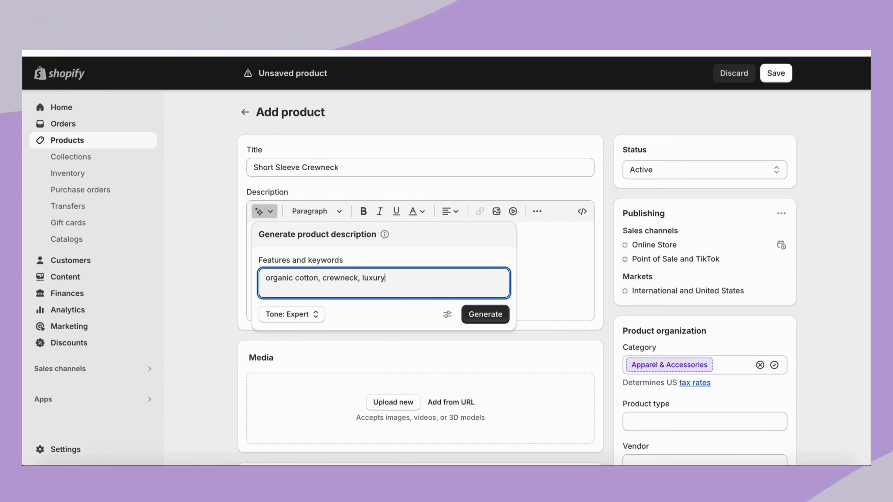
left_click(474, 315)
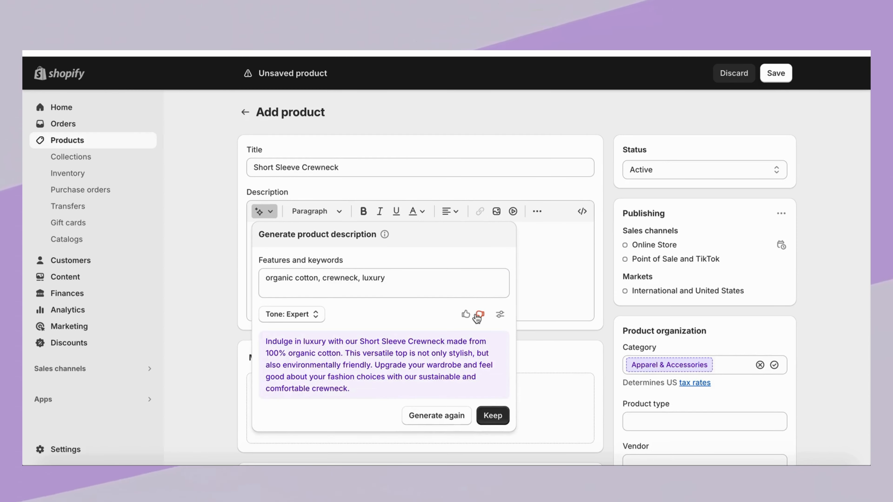
left_click(491, 417)
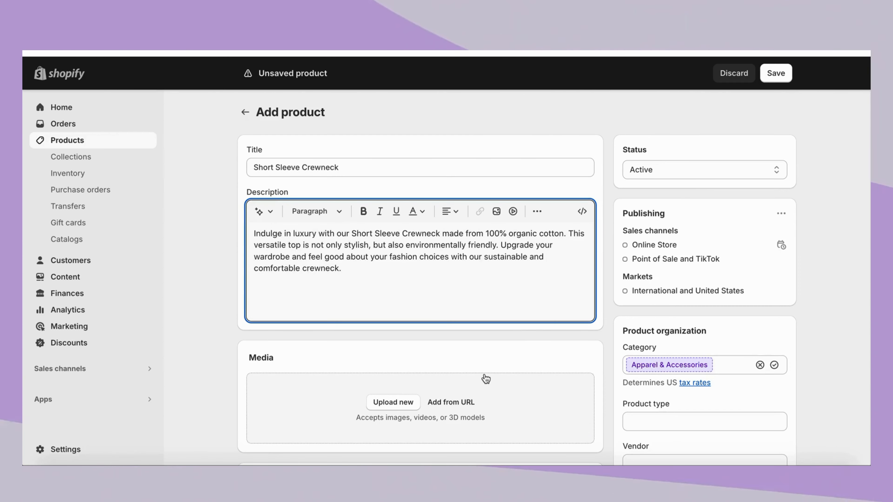
Set the product's status to Draft.
left_click(695, 175)
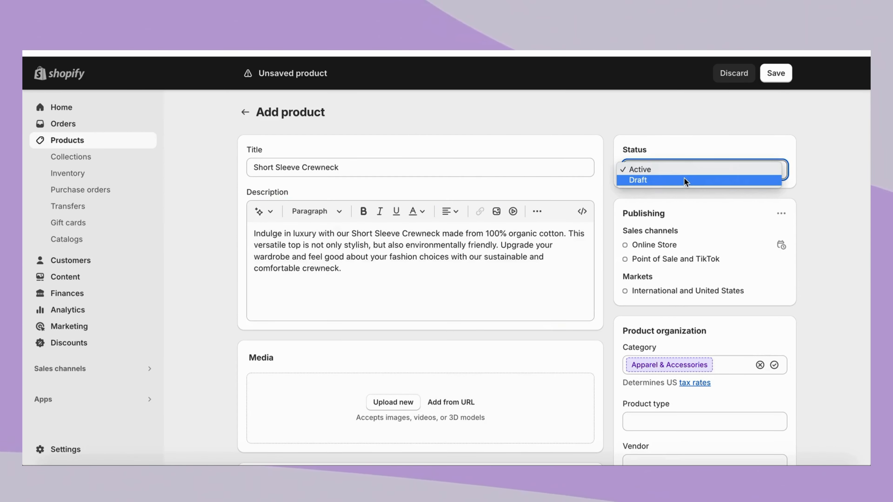
left_click(684, 180)
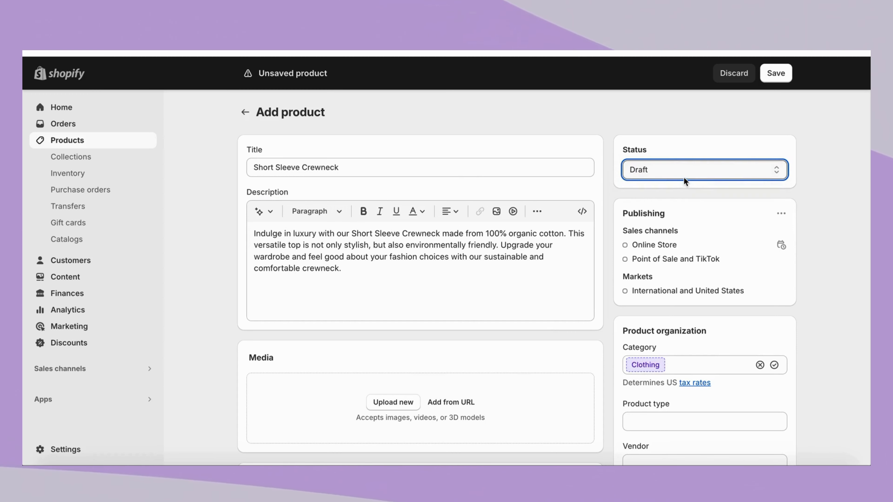
left_click(676, 166)
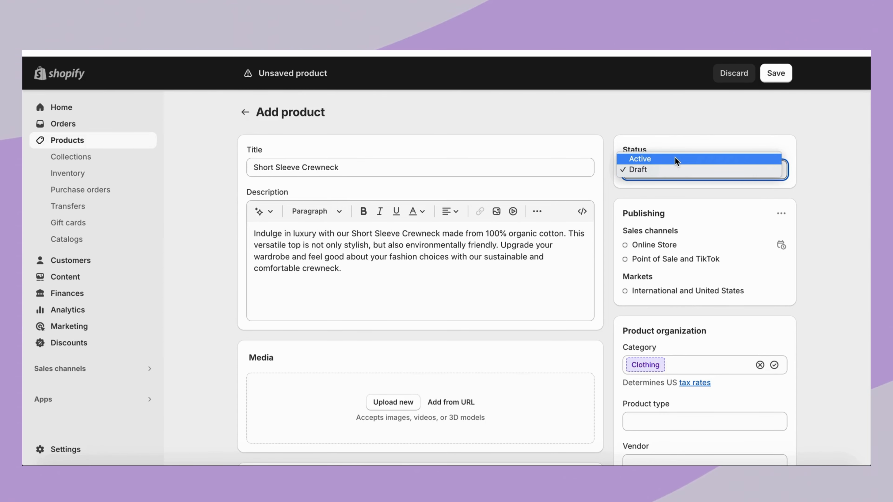
left_click(809, 213)
key("space")
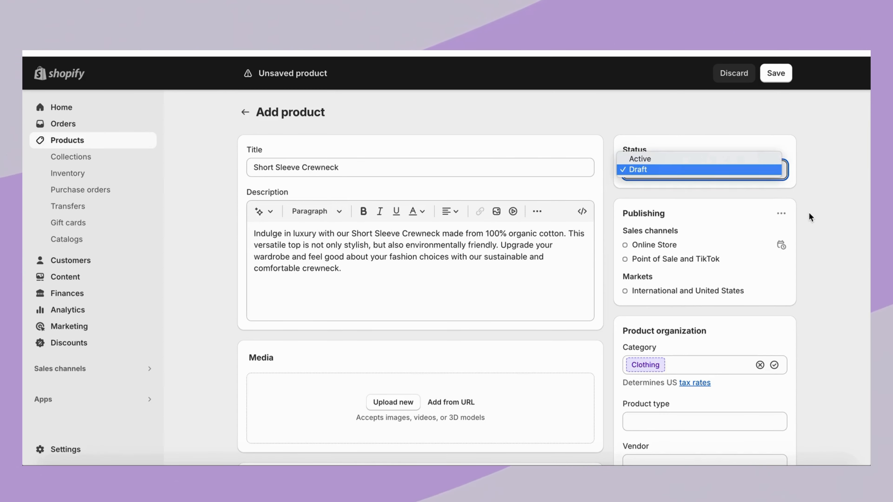
left_click(816, 208)
key("space")
double_click(810, 211)
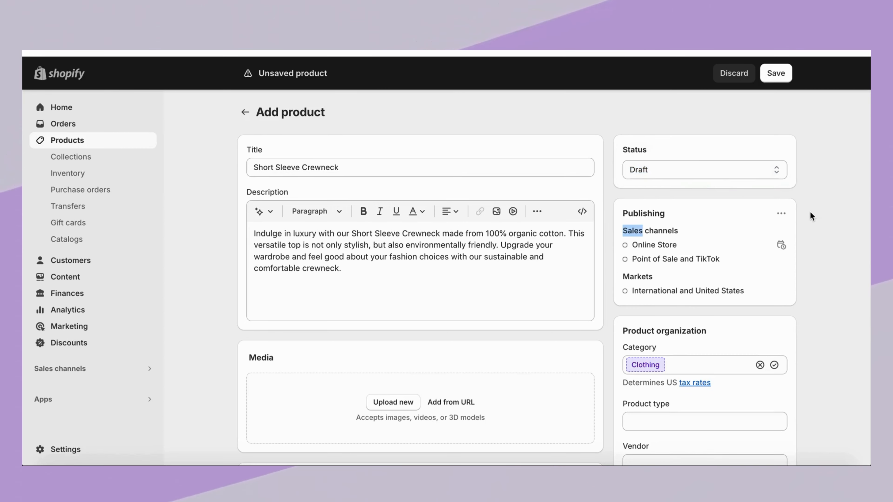
Set the product's price to $50 and its cost per item to $25.
scroll(382, 373, "down", 2)
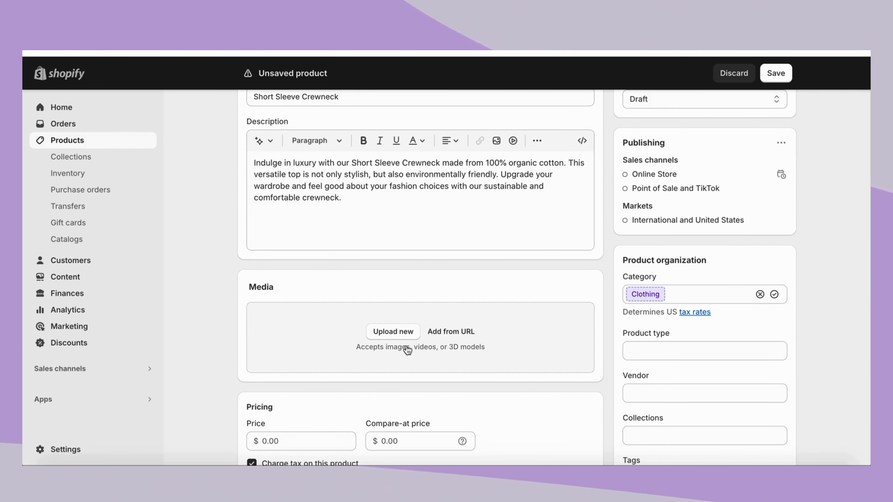
scroll(383, 404, "down", 1)
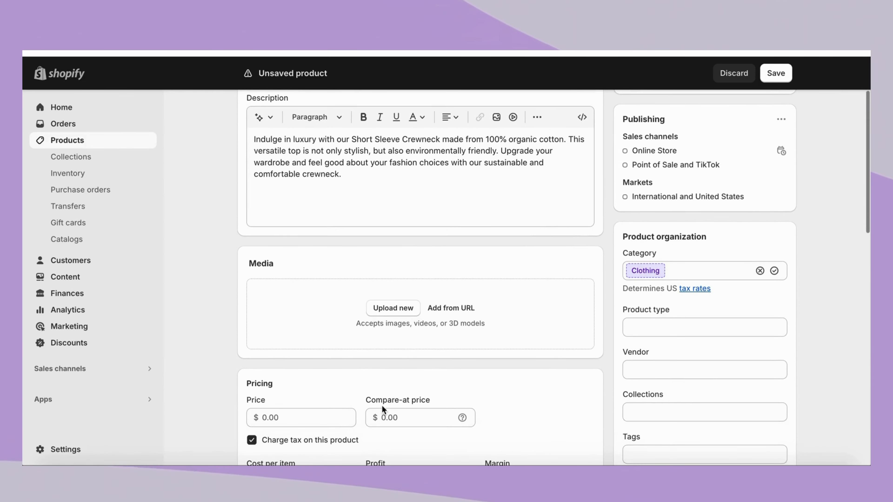
scroll(382, 405, "down", 1)
left_click(296, 343)
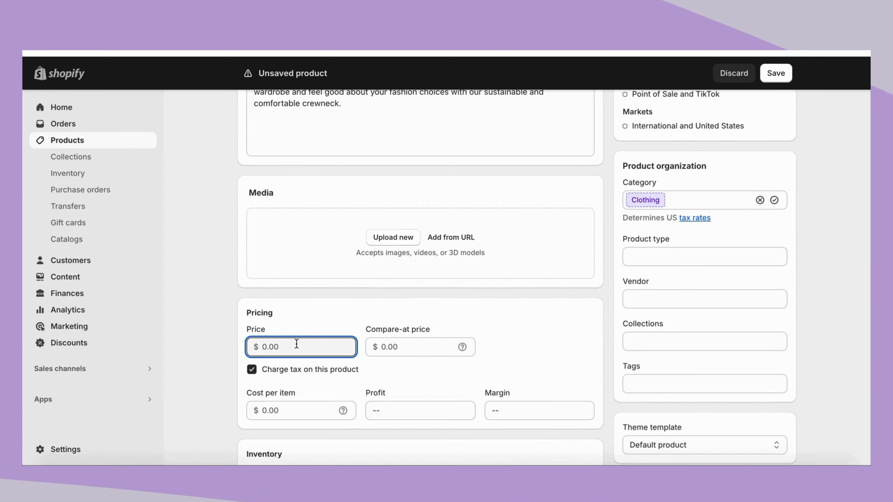
type("50")
left_click(307, 408)
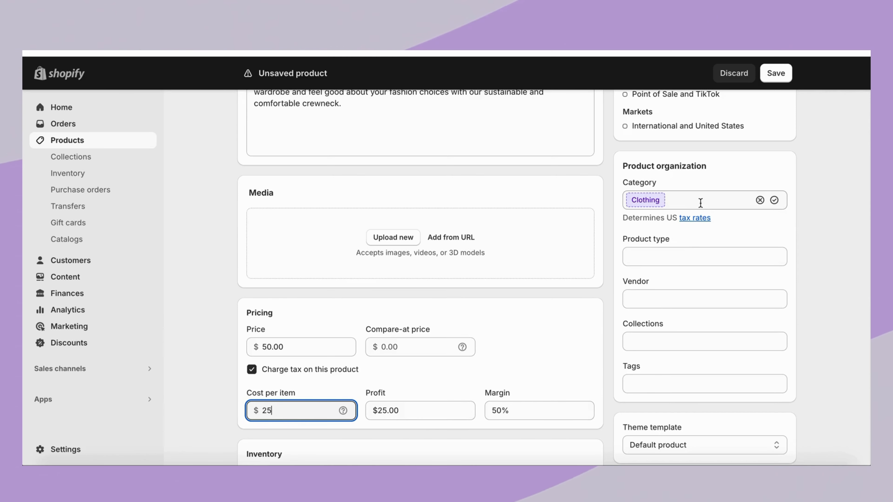
type("25")
Set the product type to Mens Clothing and the vendor to HolleyWood Fashion.
left_click(677, 255)
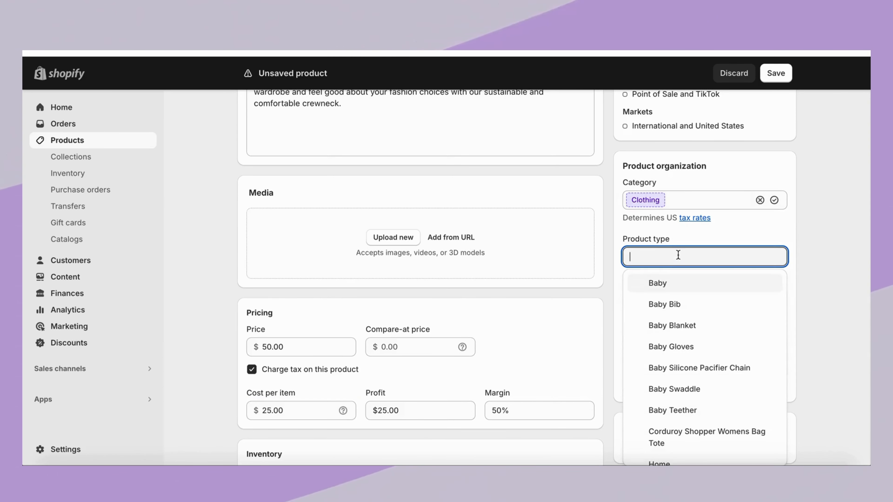
type("Me")
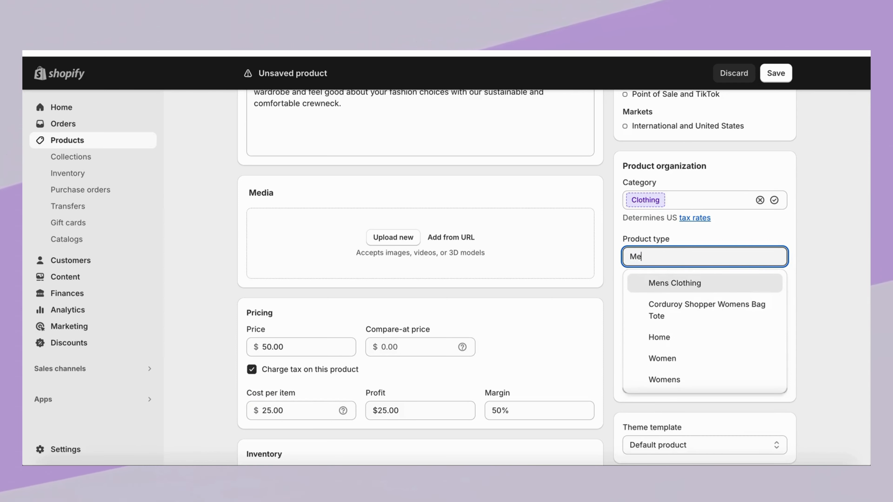
left_click(680, 283)
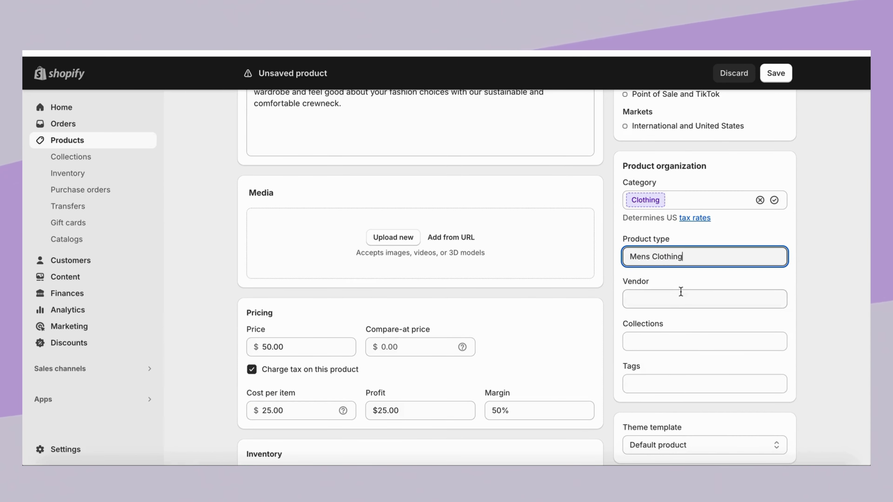
left_click(680, 293)
left_click(677, 327)
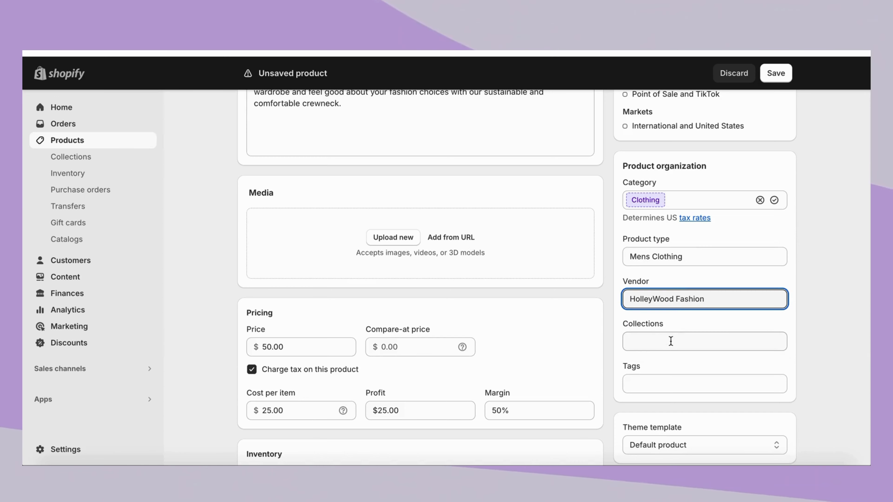
left_click(671, 342)
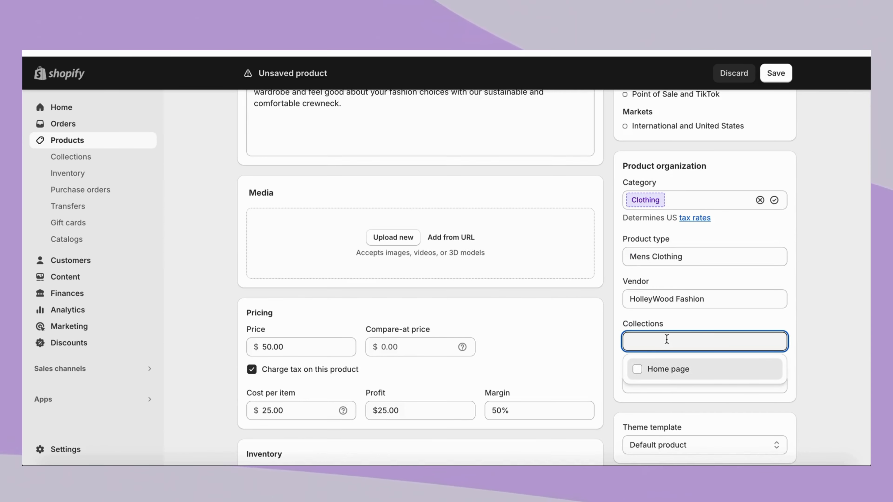
Add the existing tags Sweater and Men to the product.
left_click(658, 387)
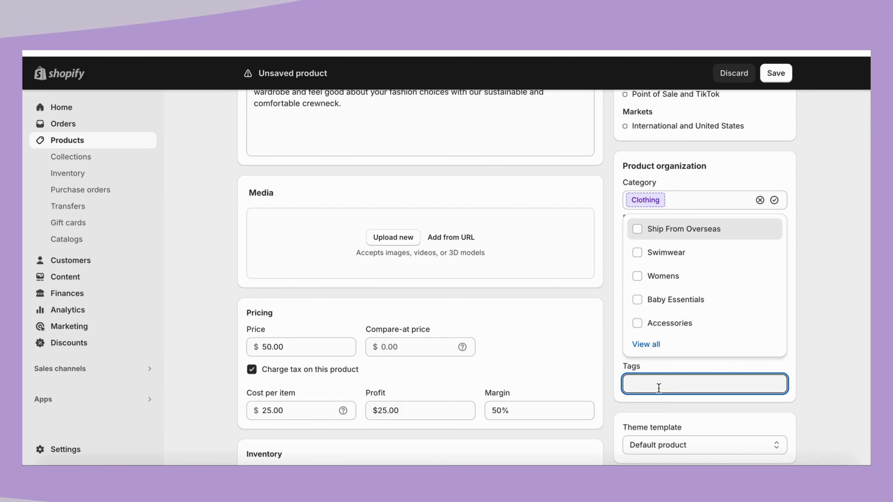
type("swe")
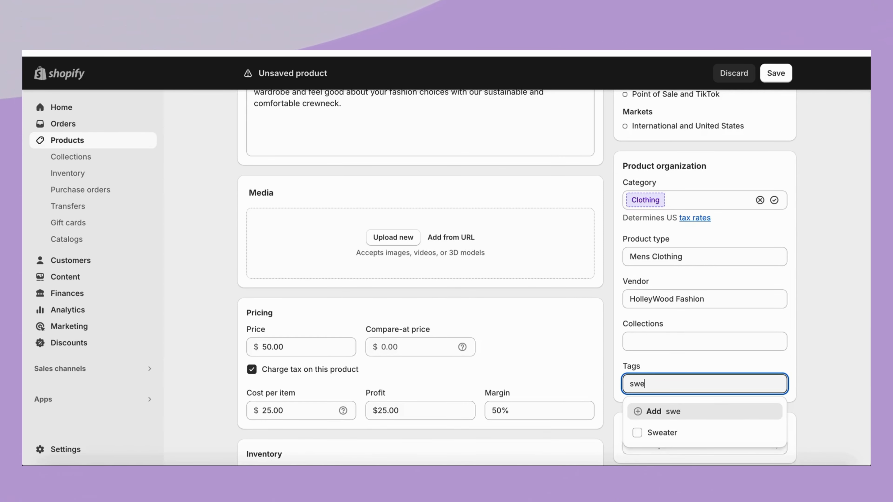
left_click(677, 436)
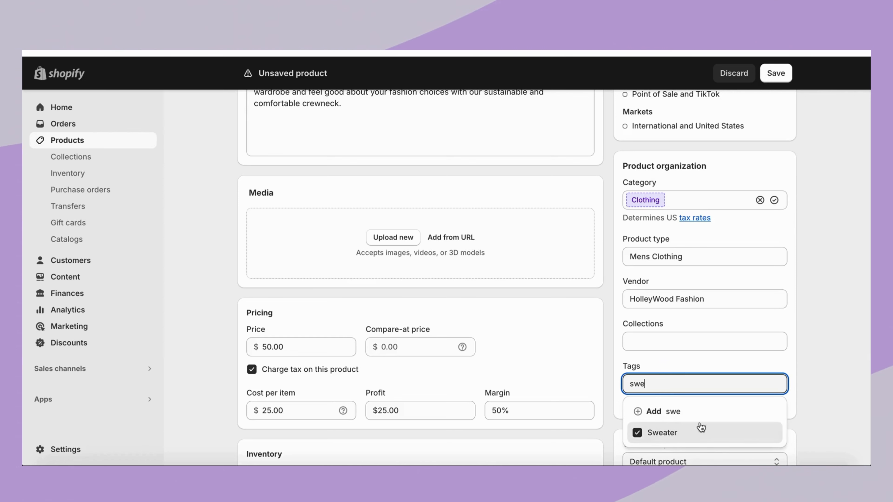
left_click(847, 363)
double_click(653, 384)
key("BackSpace")
type("M")
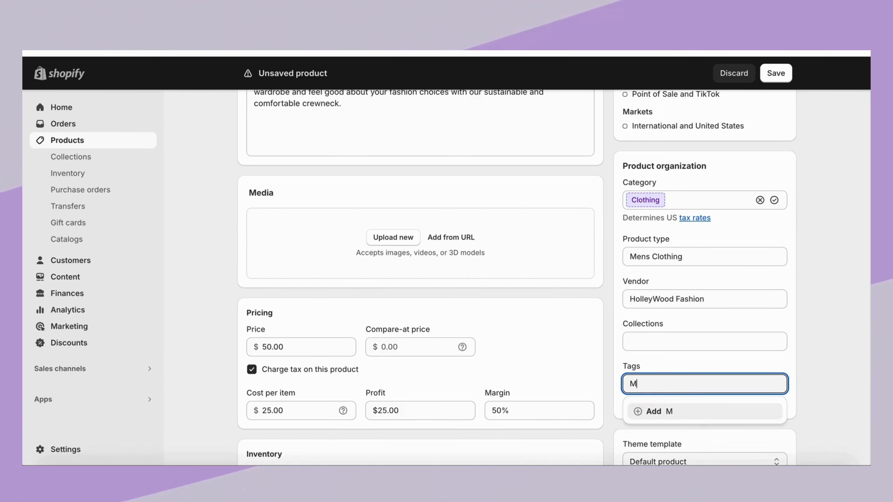
type("en")
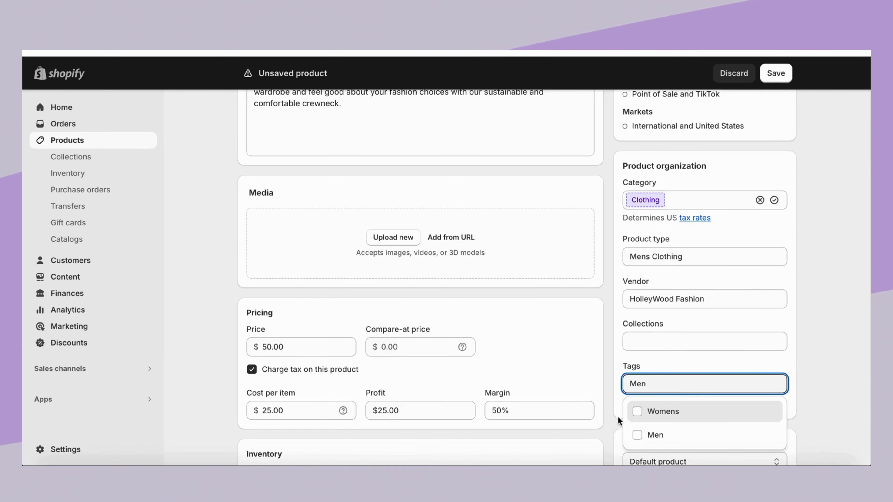
left_click(679, 436)
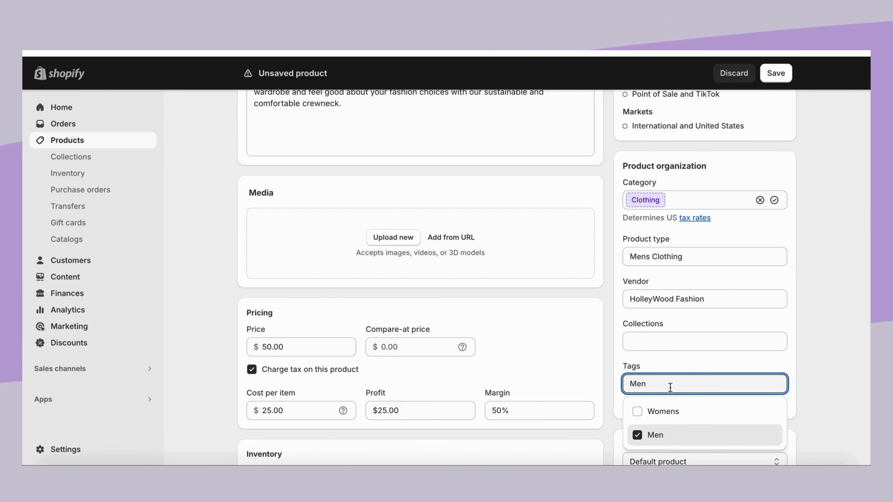
Create the new tag Organic Cotton and add it to the product.
key("BackSpace")
type("O")
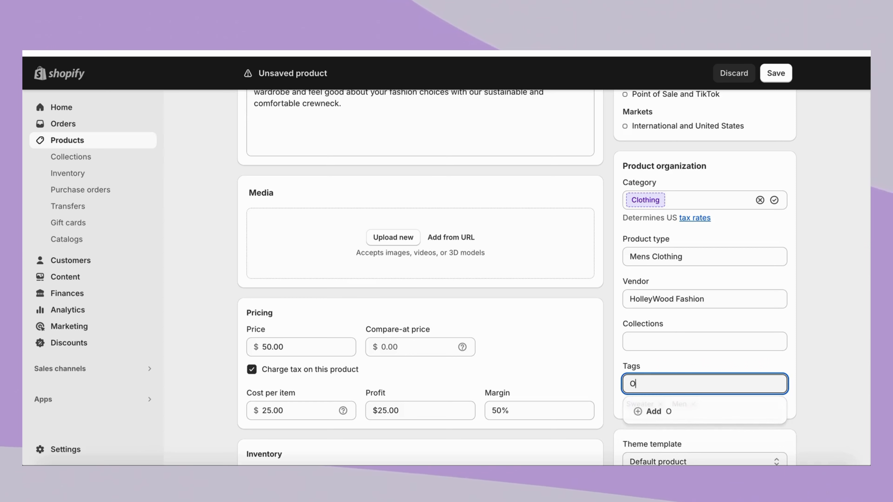
type("rganic Cotton")
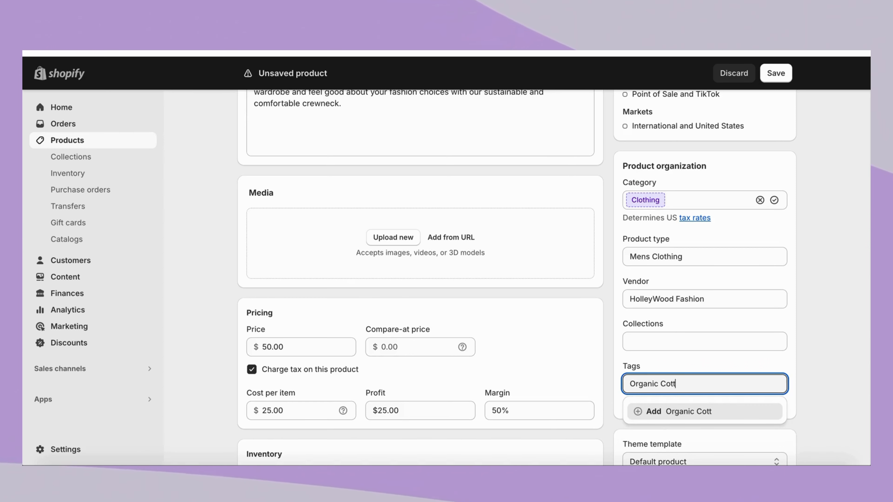
left_click(698, 412)
left_click(822, 359)
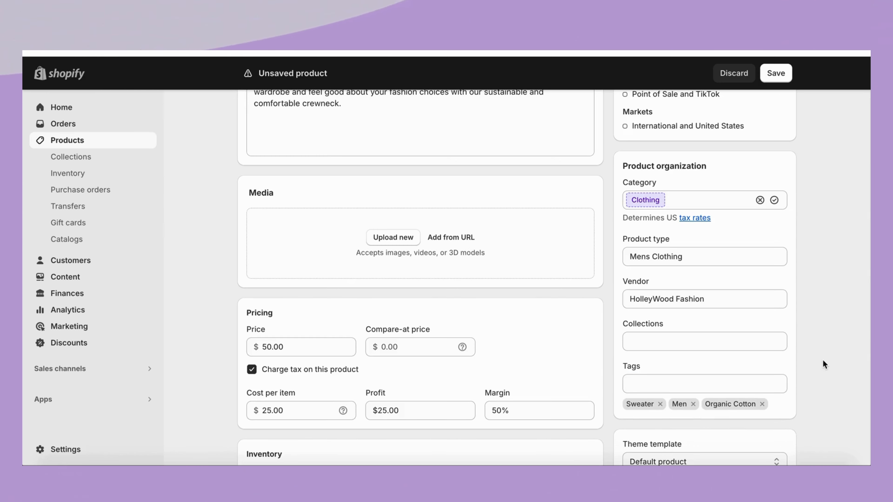
Review the options for where the product's inventory is stocked, keeping Multiple locations.
scroll(822, 359, "down", 3)
scroll(822, 360, "down", 15)
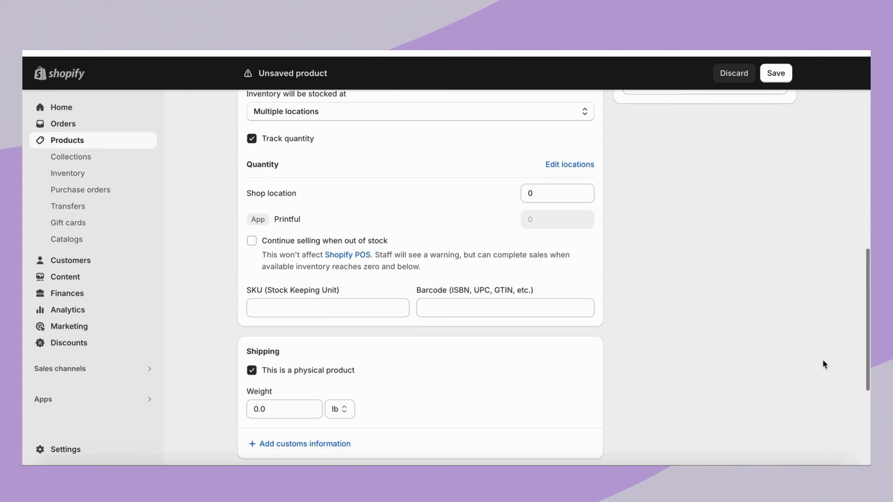
left_click(543, 114)
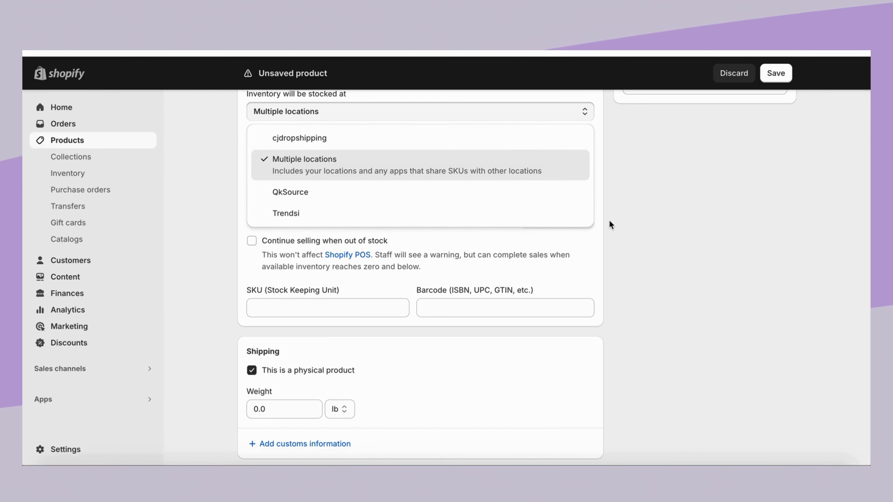
left_click(596, 234)
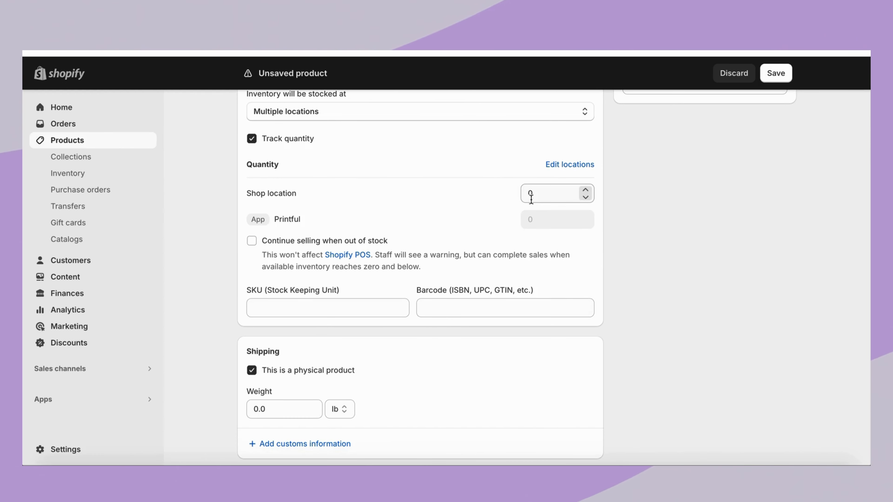
Set the shipping weight to 2.0 lb and save the Short Sleeve Crewneck product.
left_click(289, 415)
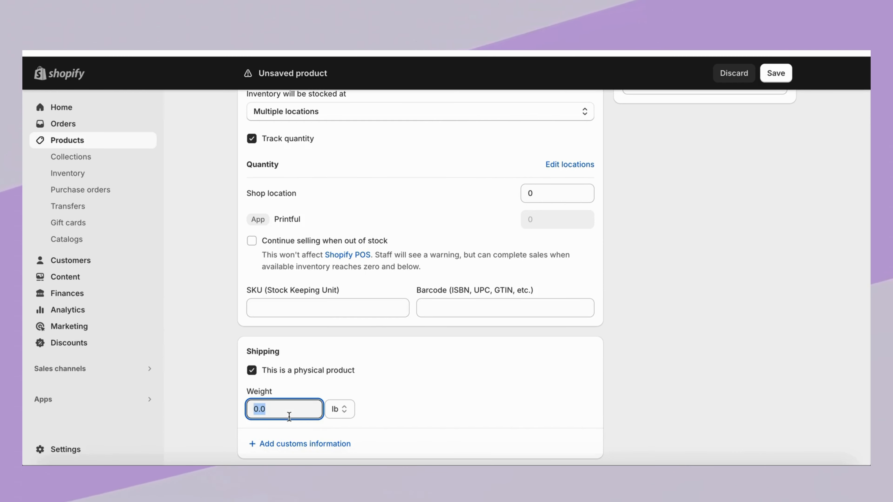
type("2")
left_click(617, 364)
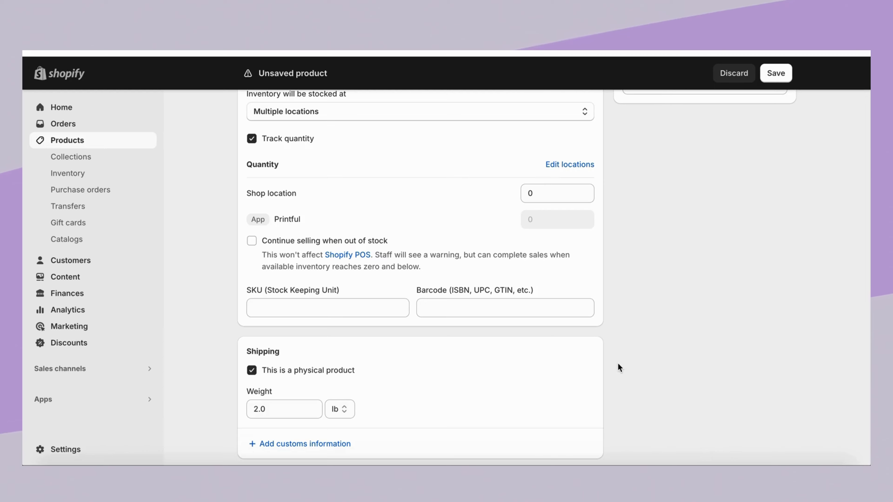
scroll(618, 364, "down", 5)
scroll(617, 363, "down", 1)
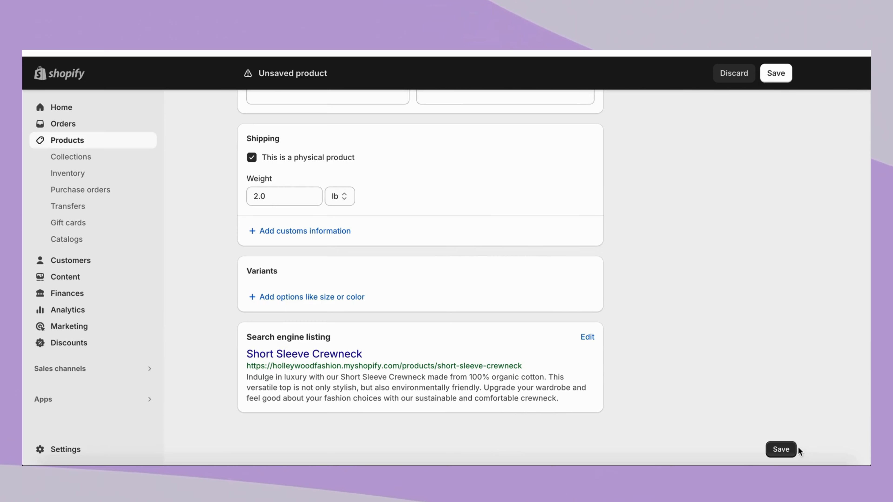
left_click(782, 449)
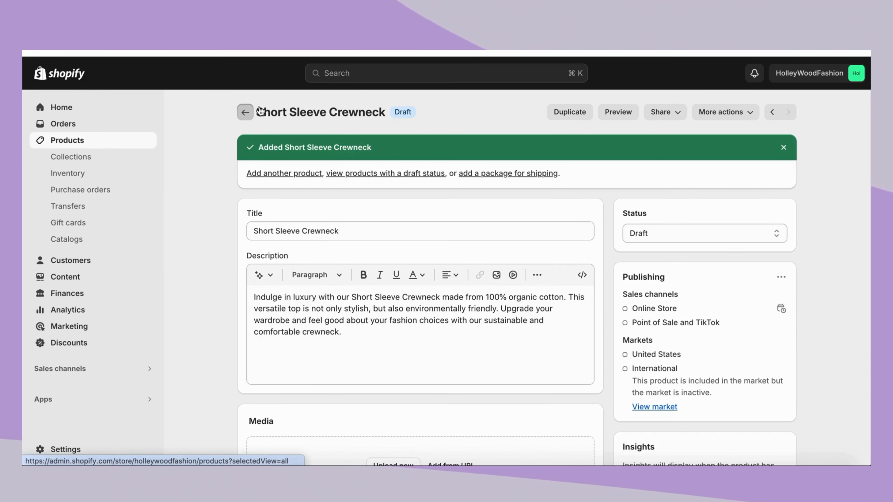
Start a new collection from the store's Collections page and title it Mens Clothing.
left_click(246, 113)
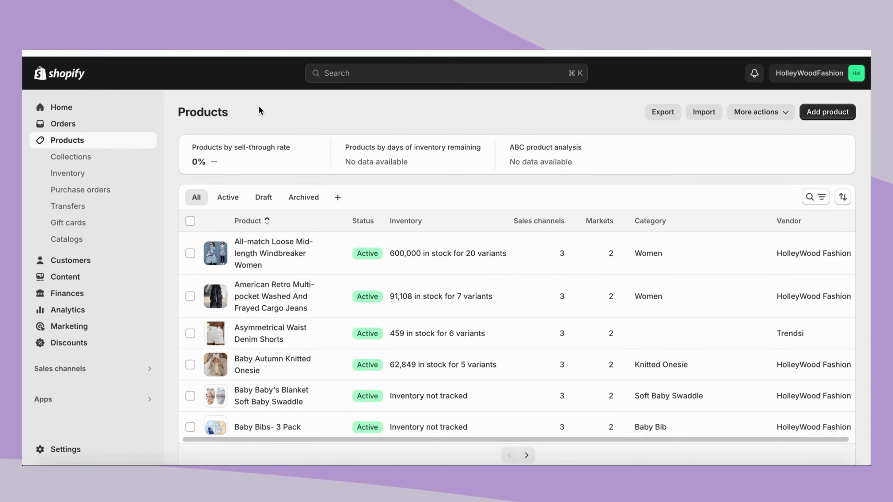
left_click(87, 158)
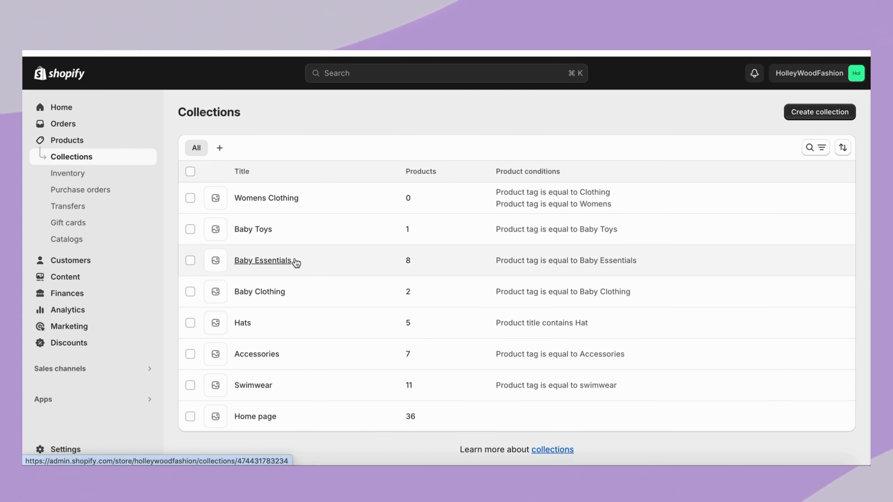
left_click(825, 114)
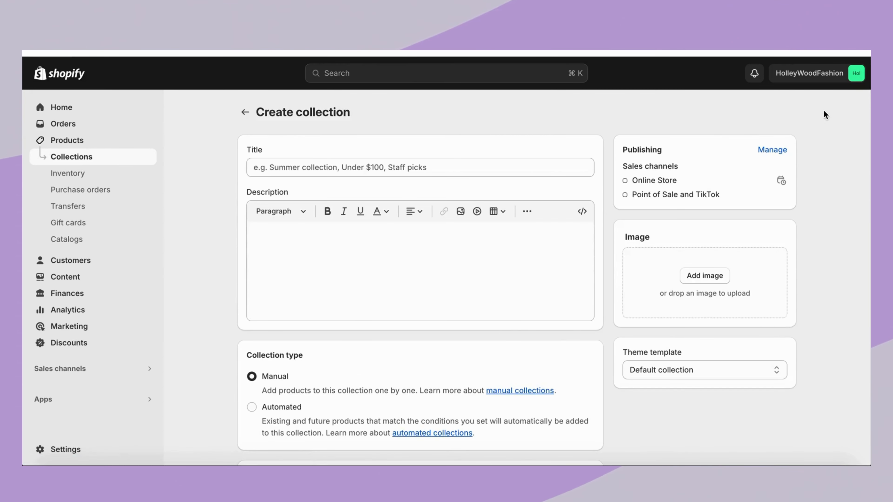
left_click(529, 165)
type("Me")
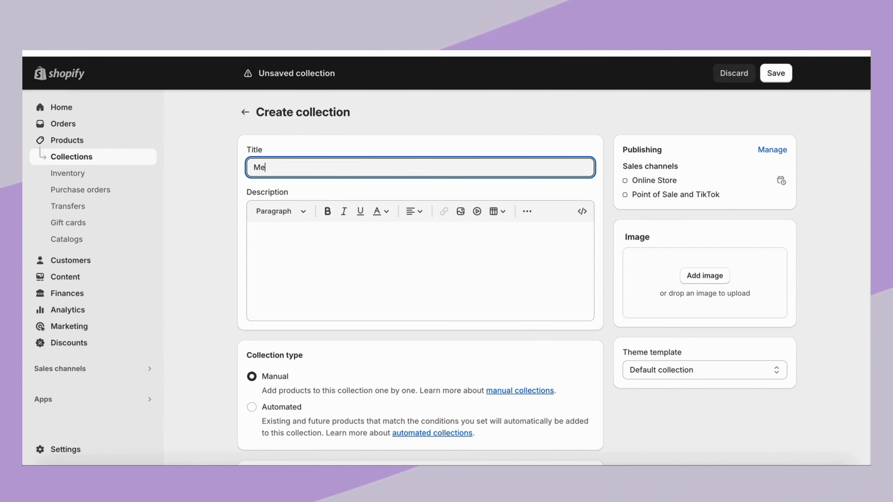
type("ns Clothing")
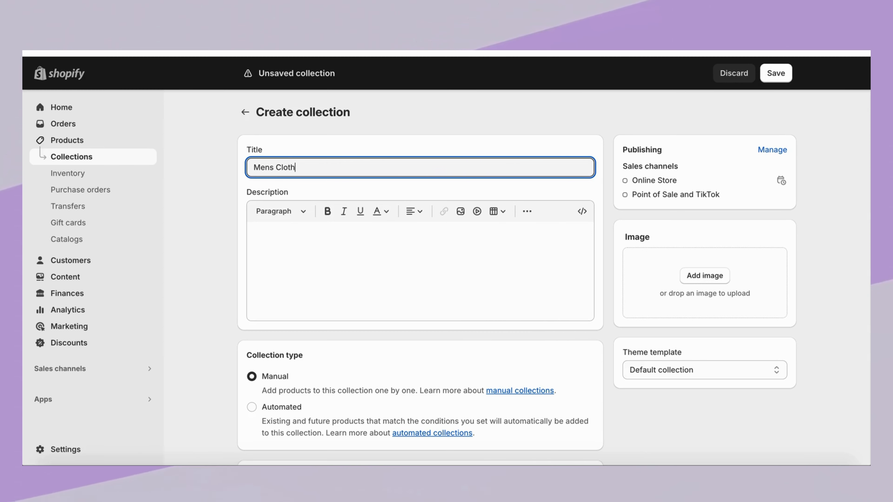
left_click(432, 250)
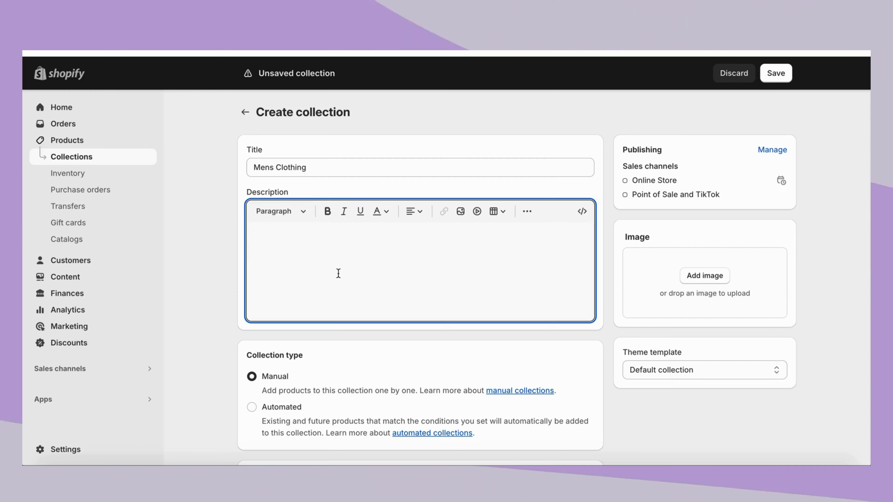
Compare the Manual and Automated collection types and set the collection to Automated.
left_click(280, 410)
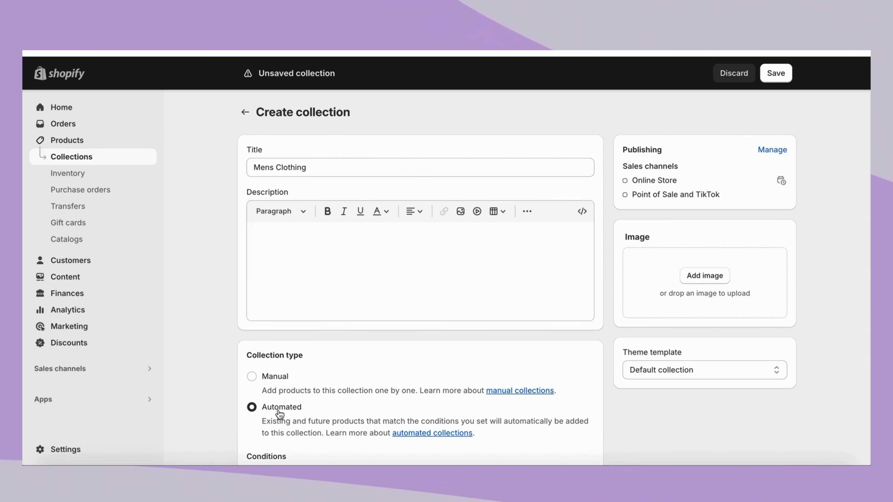
left_click(552, 392)
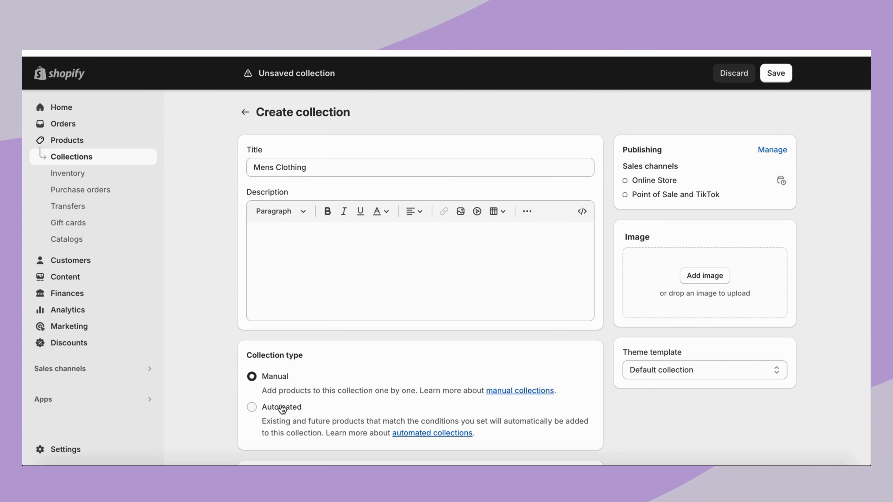
left_click(281, 408)
Set the collection condition to product tag is equal to Men, with products matching any condition.
scroll(635, 431, "down", 4)
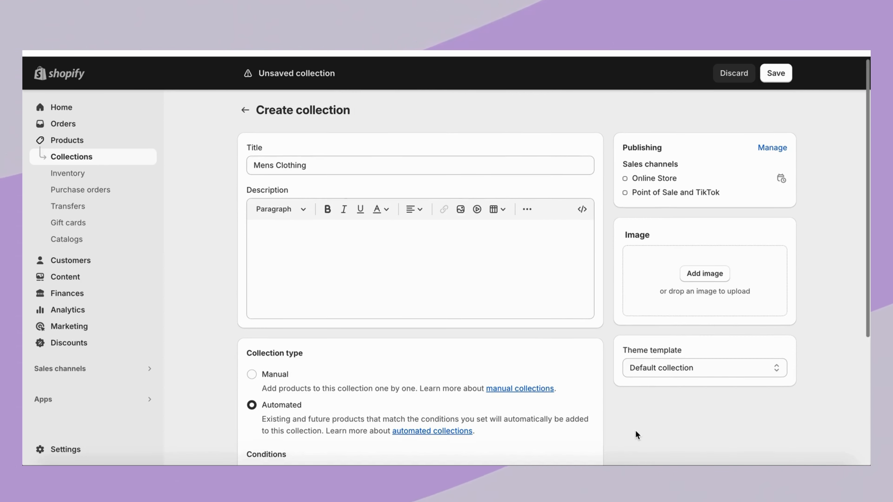
scroll(634, 430, "down", 4)
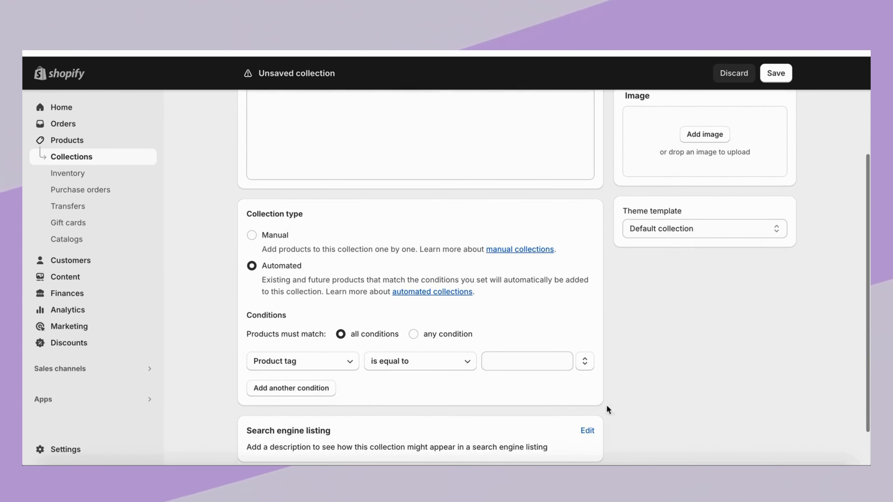
left_click(525, 362)
type("Mens")
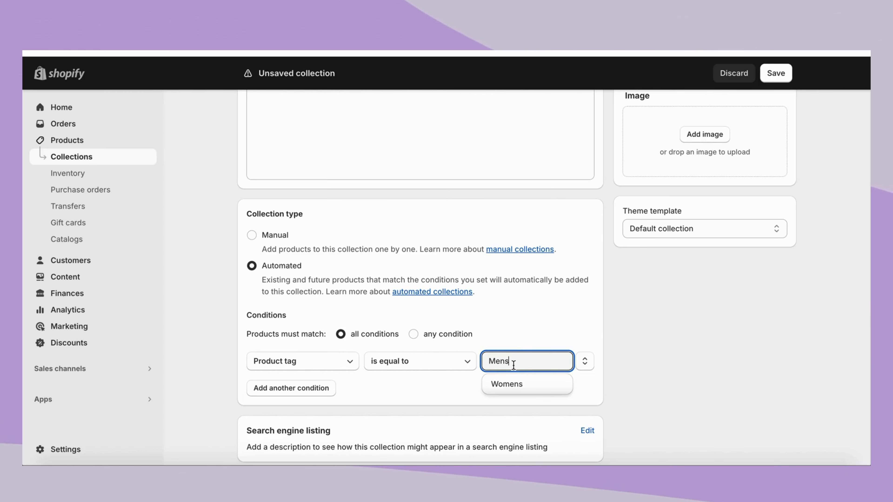
left_click(438, 380)
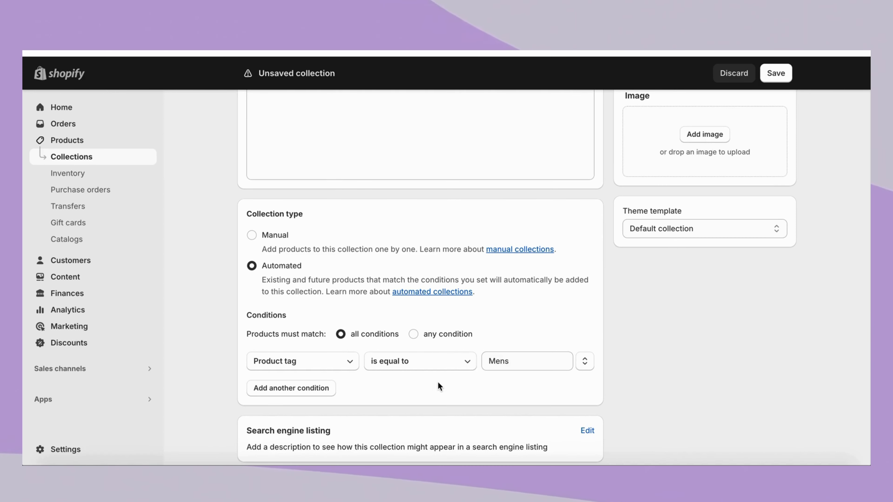
left_click(507, 360)
key("BackSpace")
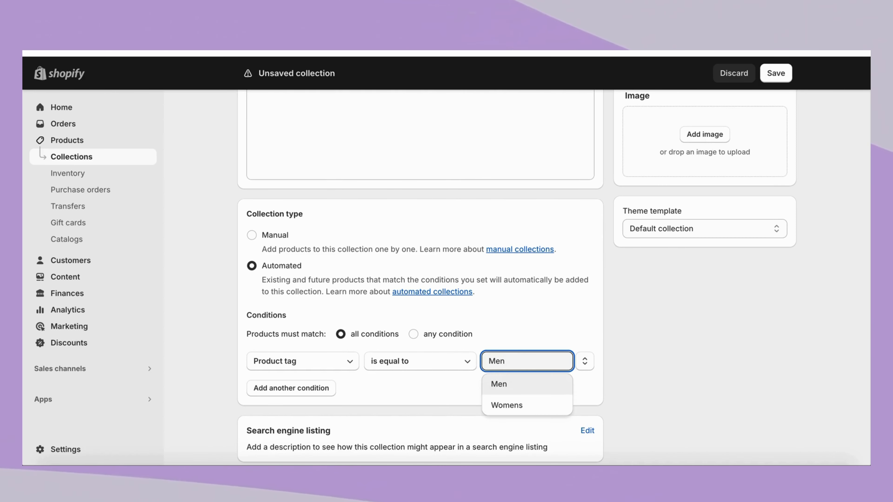
left_click(524, 385)
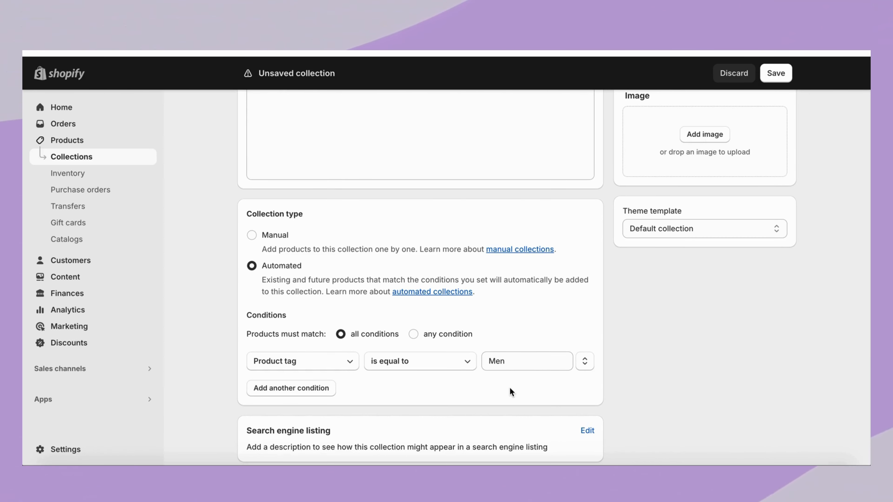
left_click(425, 335)
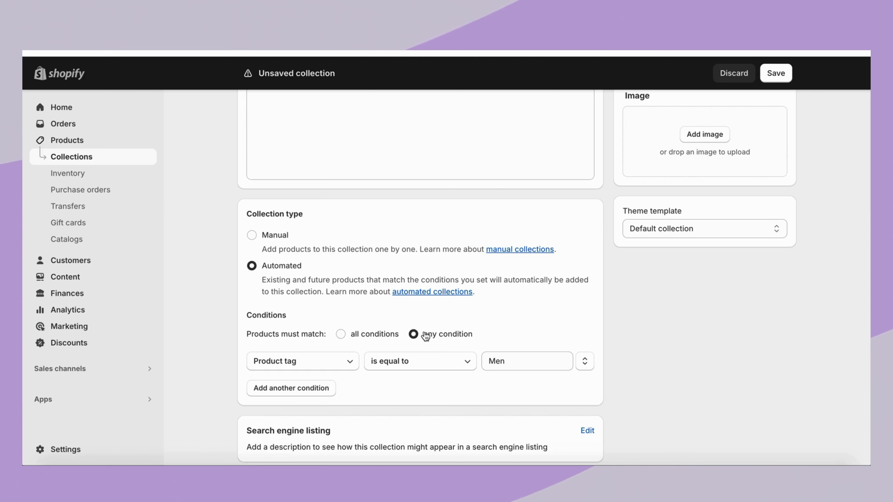
Add the description "Welcome to our mens collection where luxury is the motive" and save the collection.
scroll(655, 401, "down", 3)
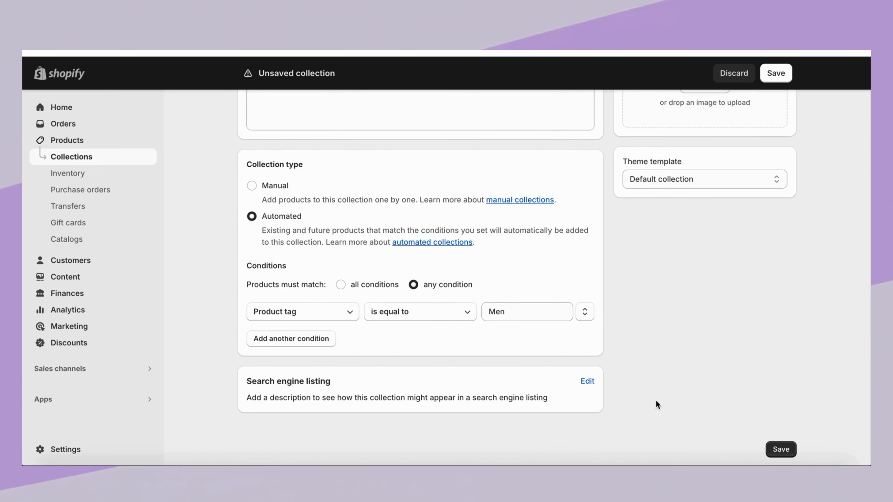
scroll(655, 401, "up", 1)
scroll(655, 401, "up", 5)
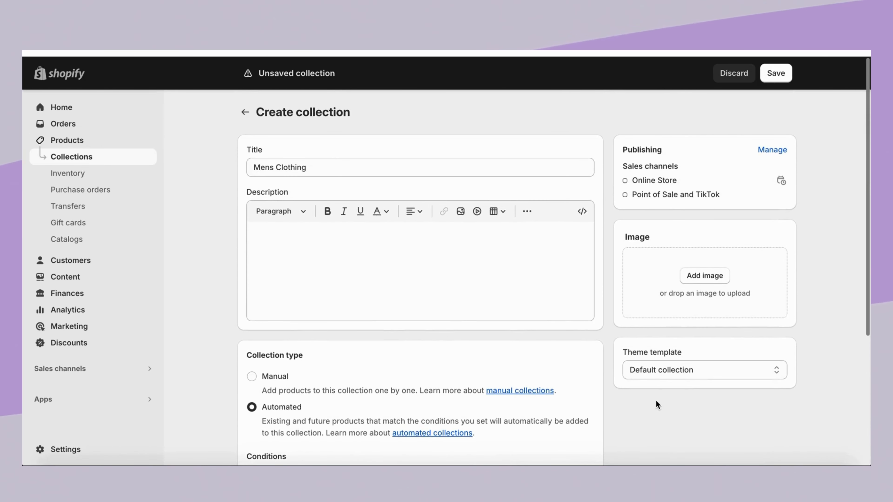
scroll(655, 401, "down", 2)
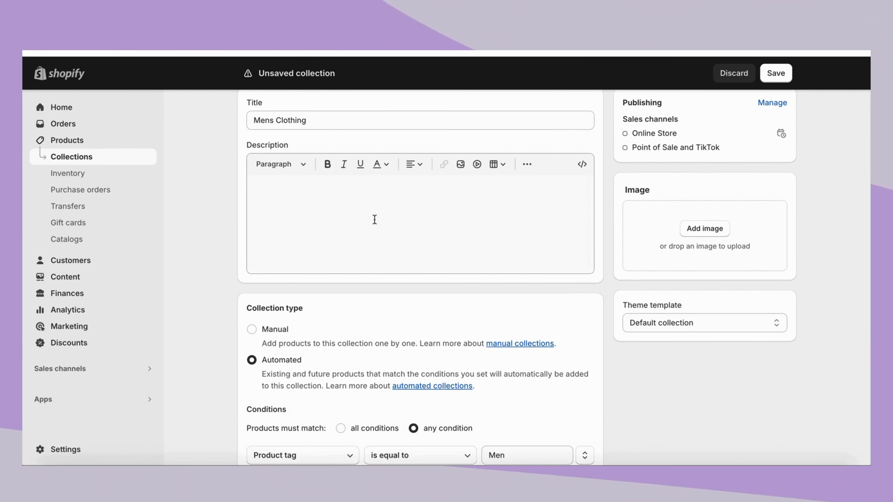
left_click(375, 223)
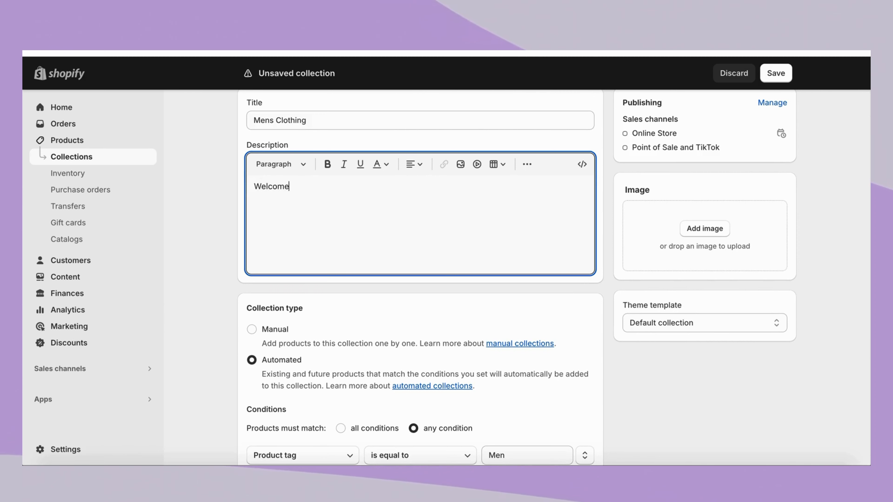
type("Welcome to ")
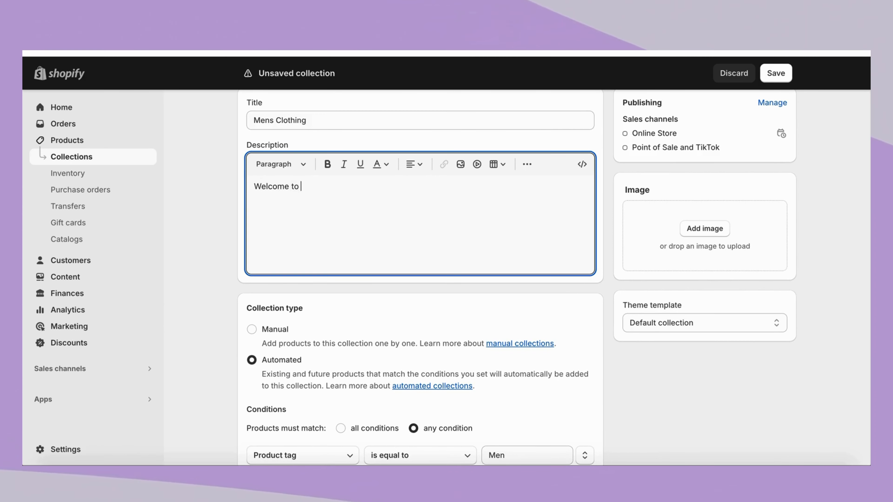
type("our mens")
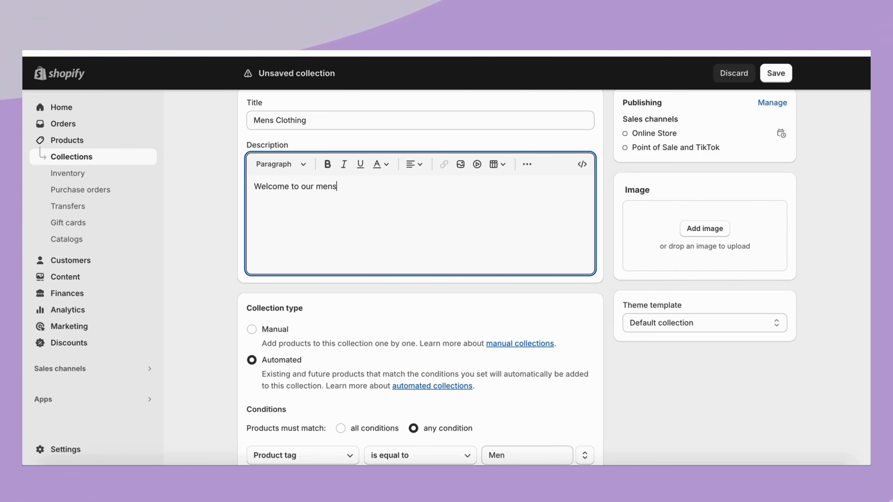
type("collection where")
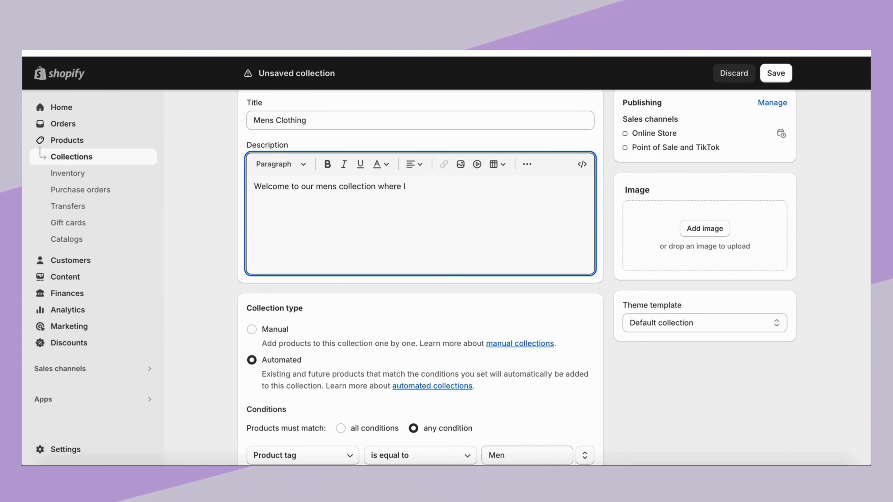
scroll(703, 394, "down", 5)
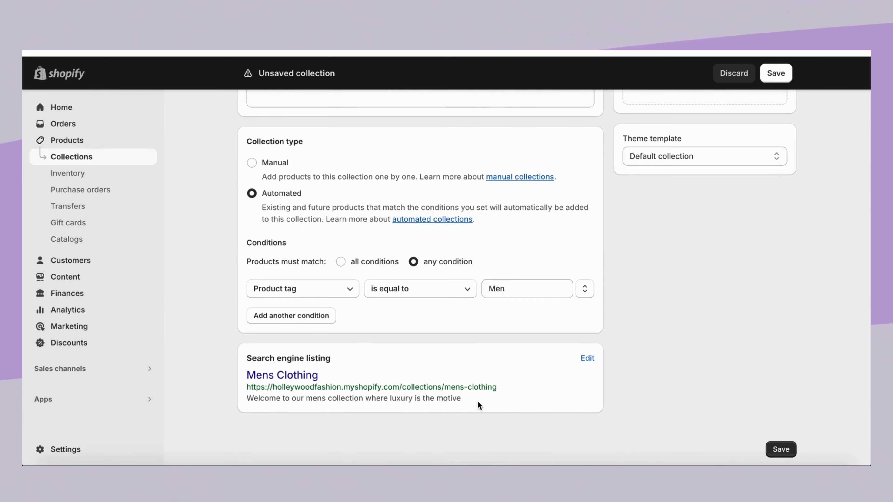
left_click(783, 450)
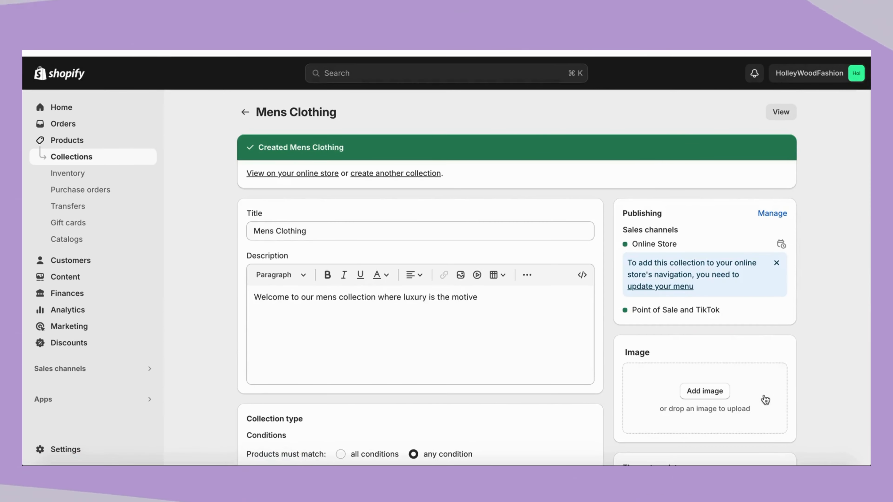
Remove the Mens Clothing collection from the Online Store, Point of Sale and TikTok sales channels.
scroll(819, 372, "down", 5)
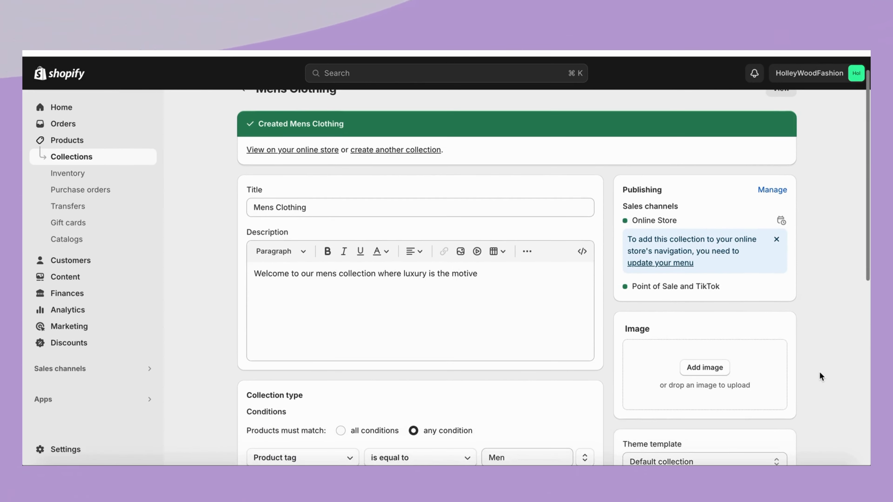
scroll(819, 376, "down", 2)
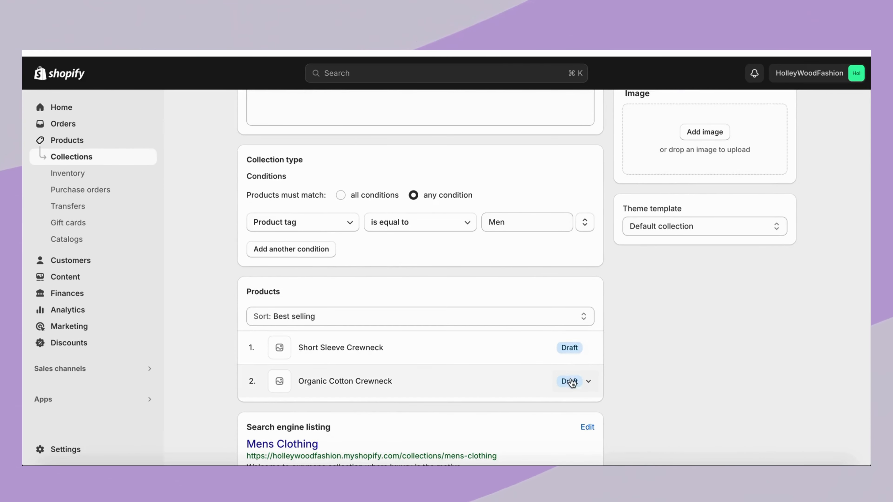
scroll(722, 419, "up", 5)
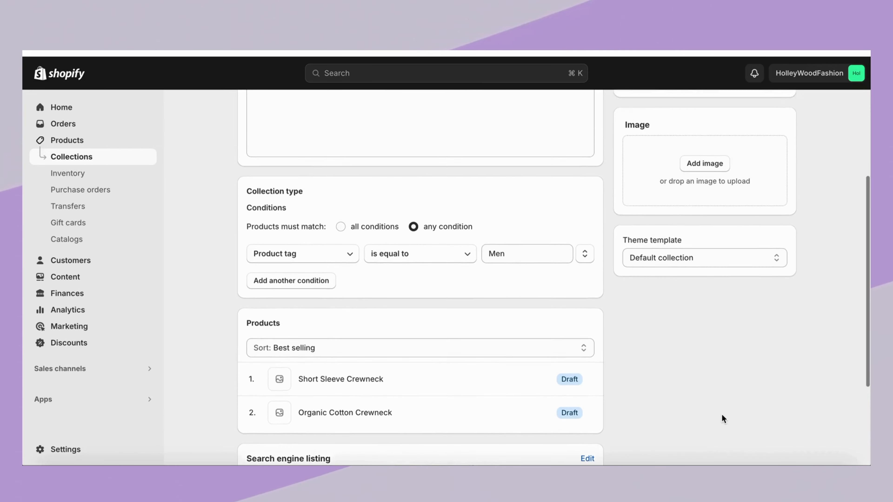
scroll(721, 413, "up", 3)
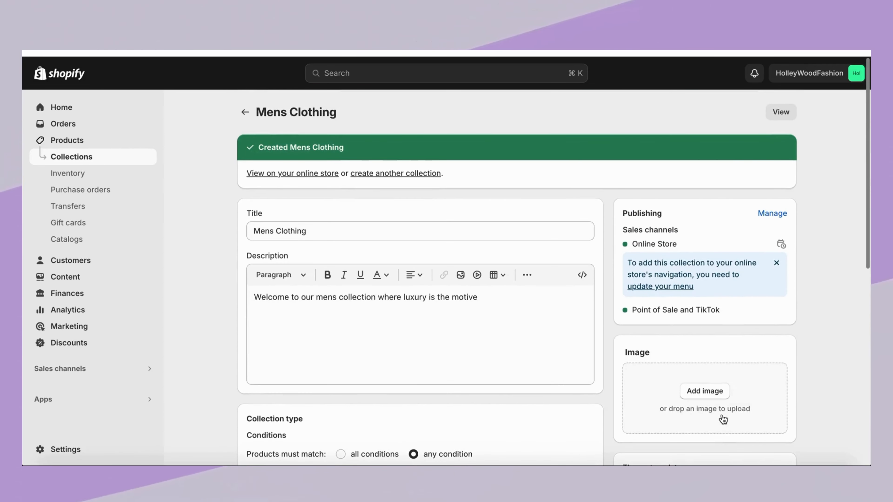
left_click(766, 213)
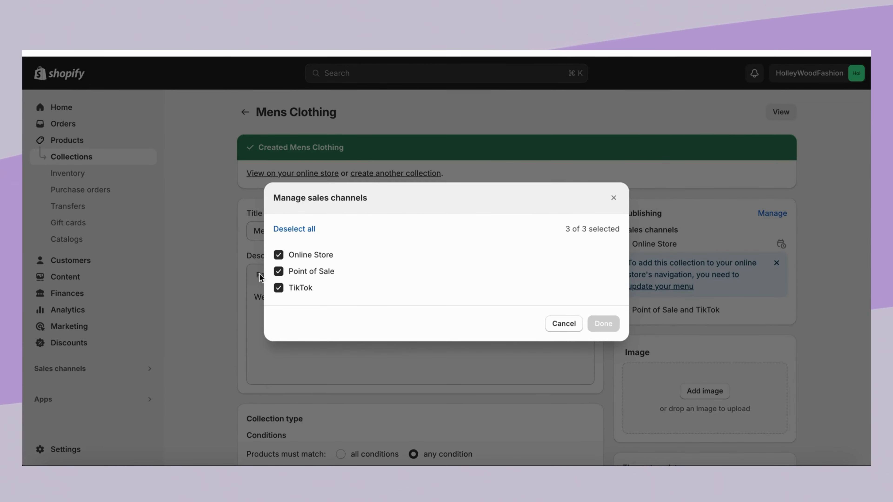
left_click(293, 257)
left_click(298, 271)
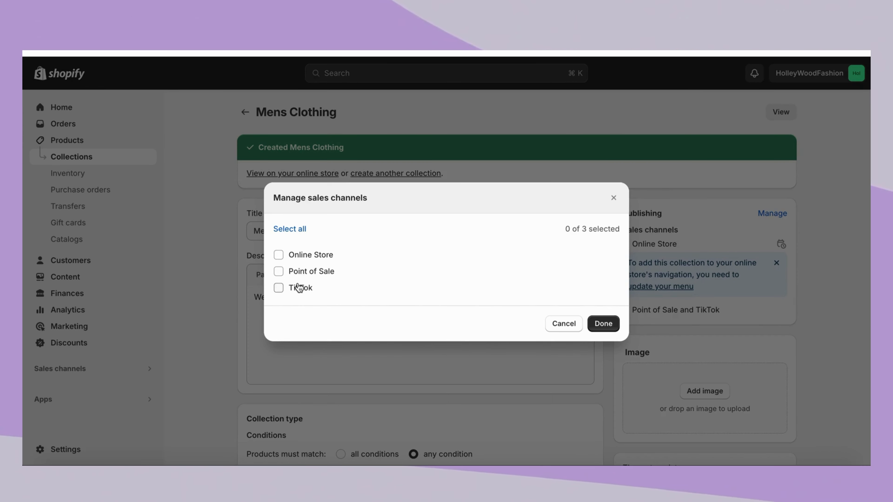
left_click(605, 330)
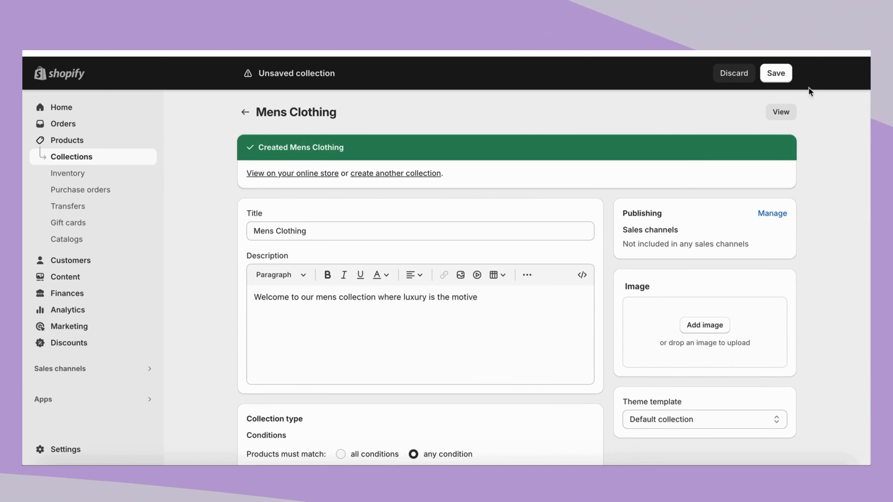
Save the Mens Clothing collection's sales channel changes and return to the collections list.
left_click(785, 74)
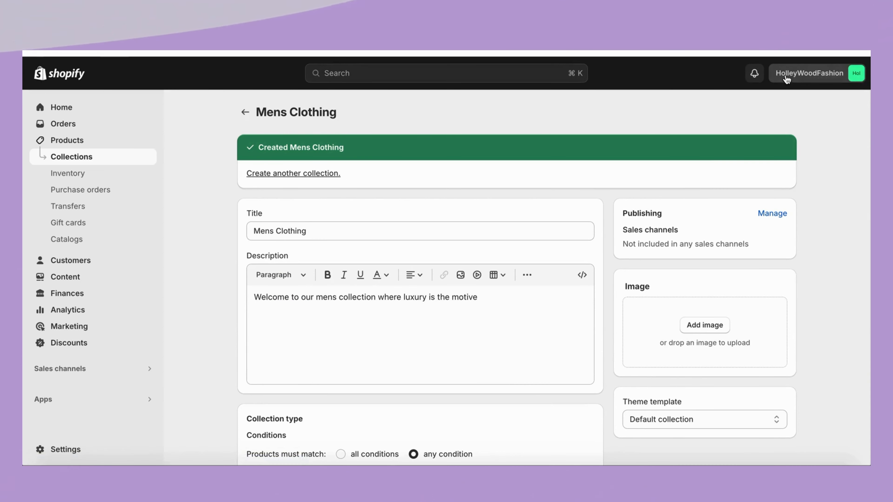
left_click(245, 112)
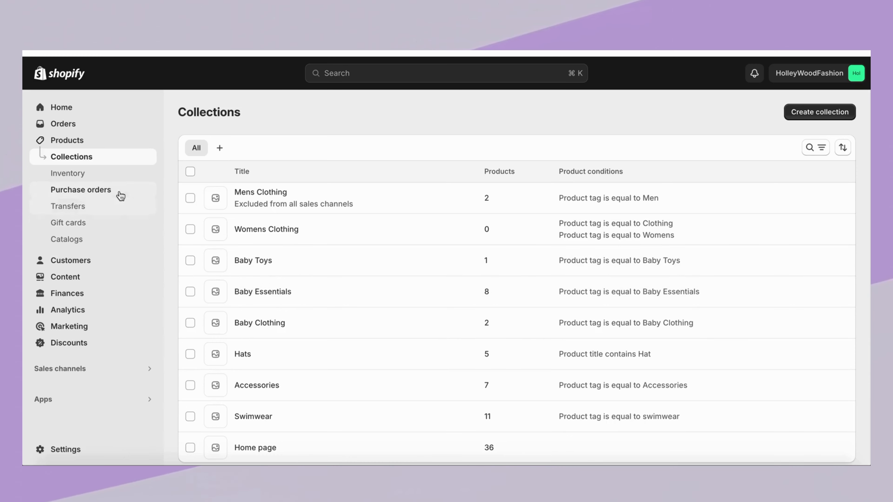
Set the available inventory to 2 for Organic Cotton Crewneck, 1 for Shirt and 1 for Short Sleeve Crewneck, and save.
left_click(87, 176)
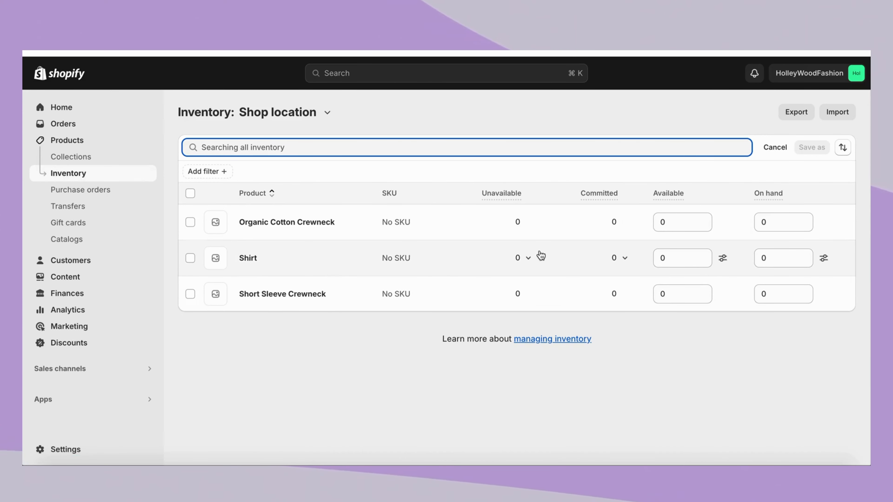
left_click(689, 221)
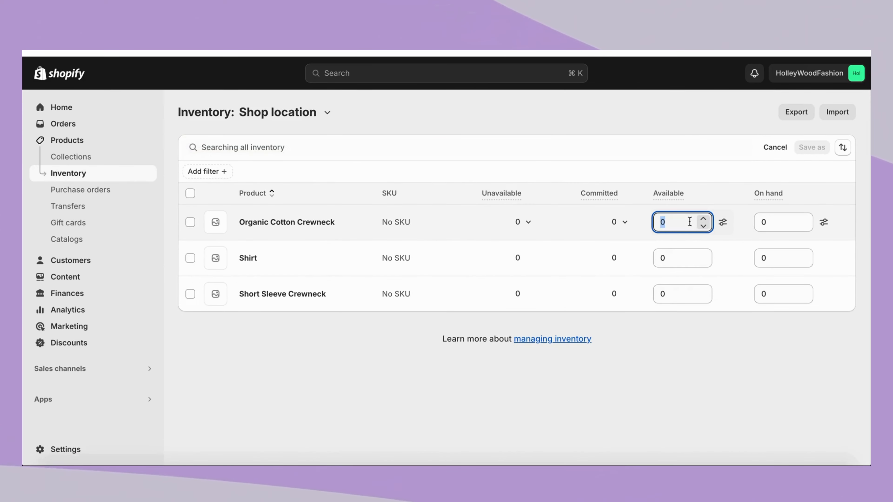
type("2")
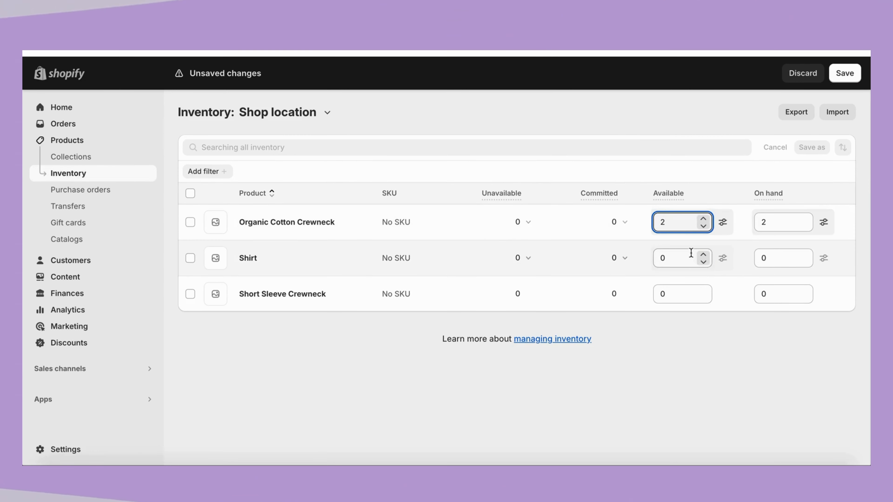
left_click(703, 253)
left_click(691, 301)
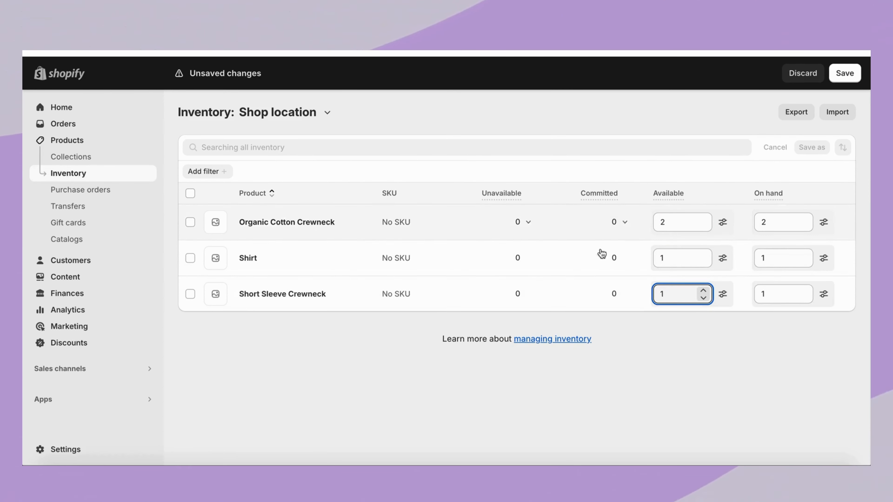
left_click(845, 74)
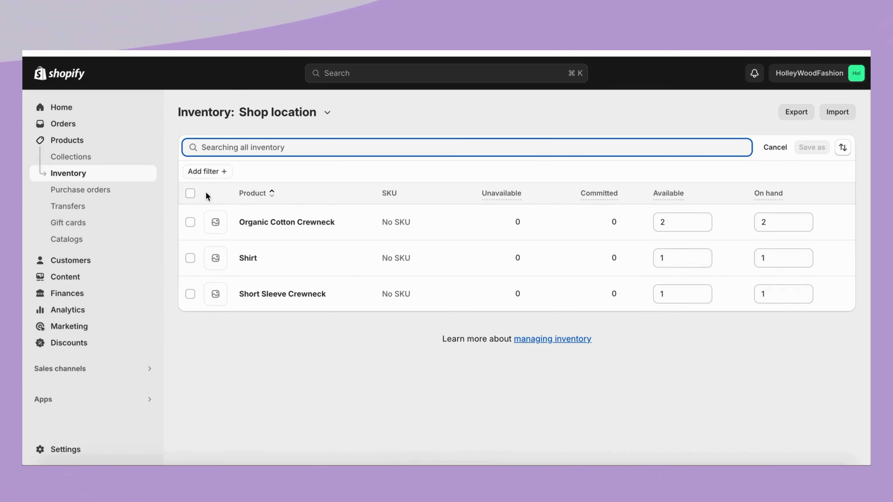
Examine the supplier, destination, shipment and cost options of a new purchase order, and leave it without saving.
left_click(110, 190)
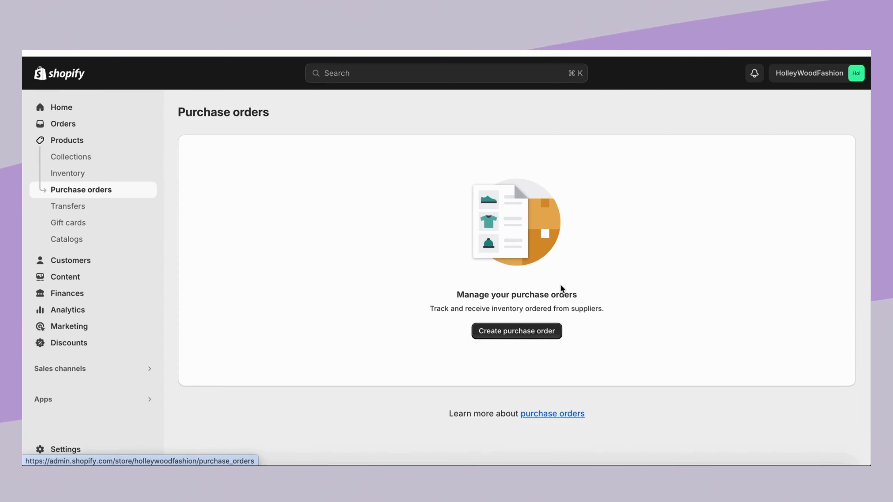
left_click(539, 337)
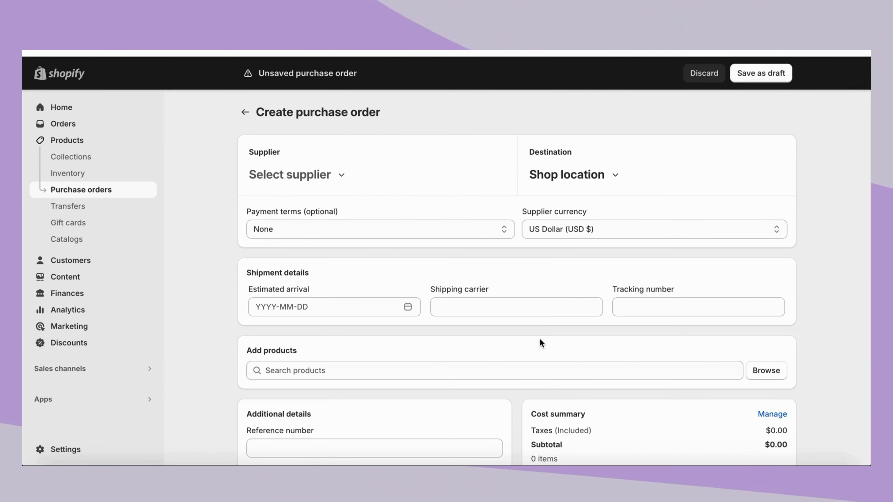
left_click(341, 175)
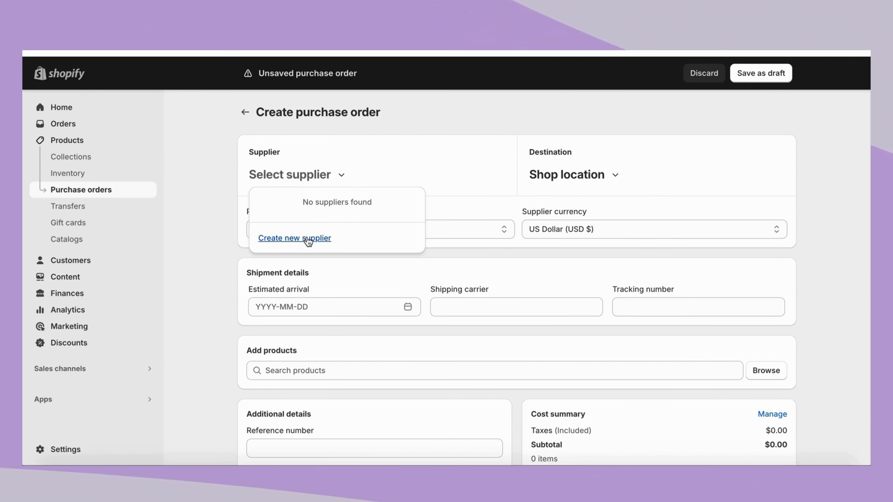
left_click(532, 175)
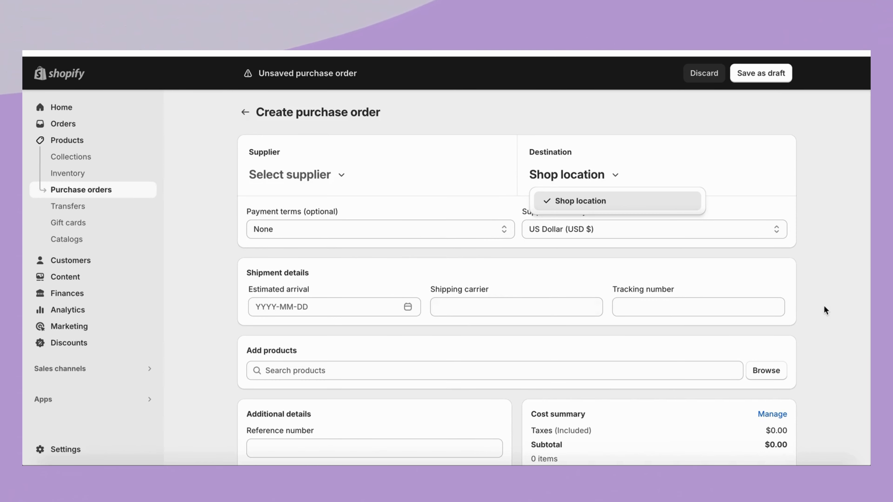
key("Escape")
scroll(834, 327, "down", 3)
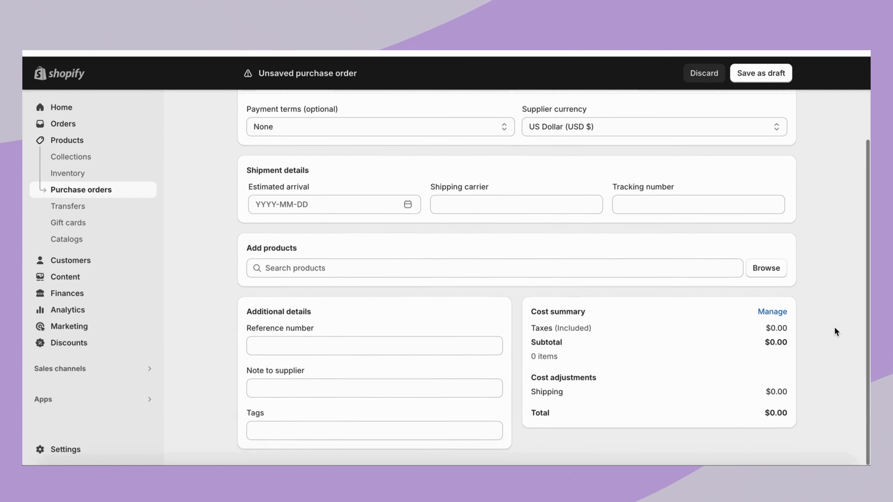
scroll(834, 329, "up", 3)
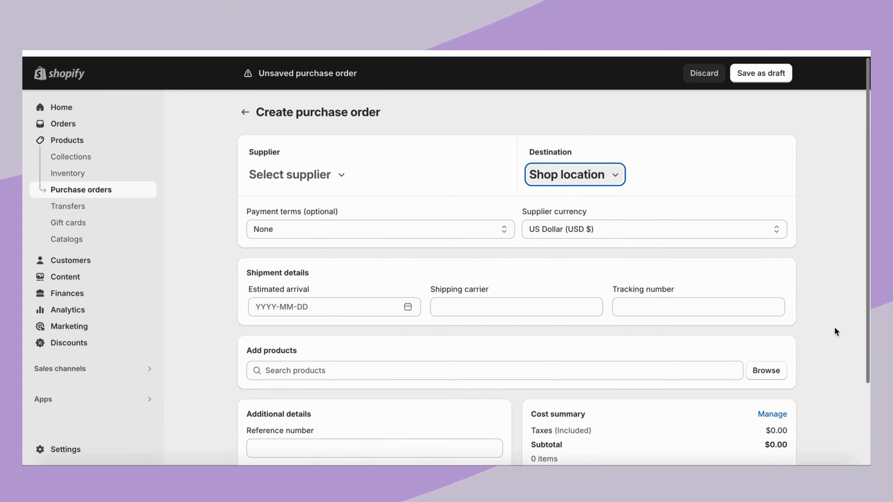
left_click(244, 113)
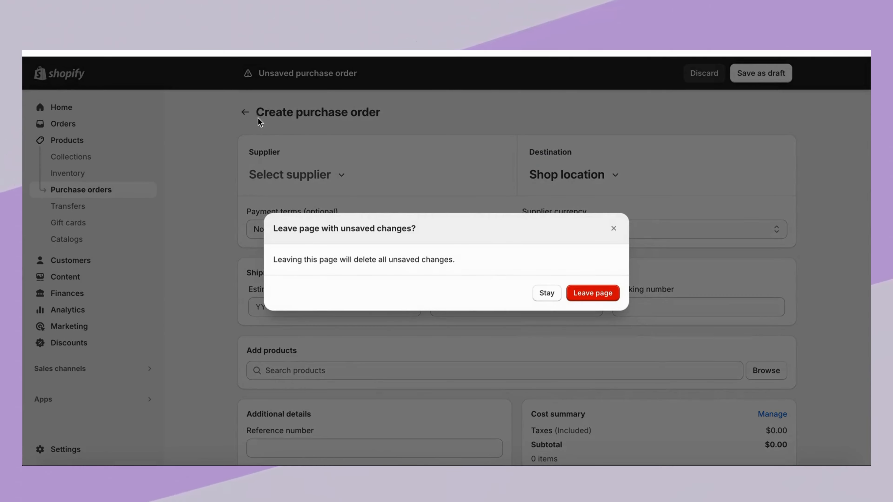
left_click(601, 299)
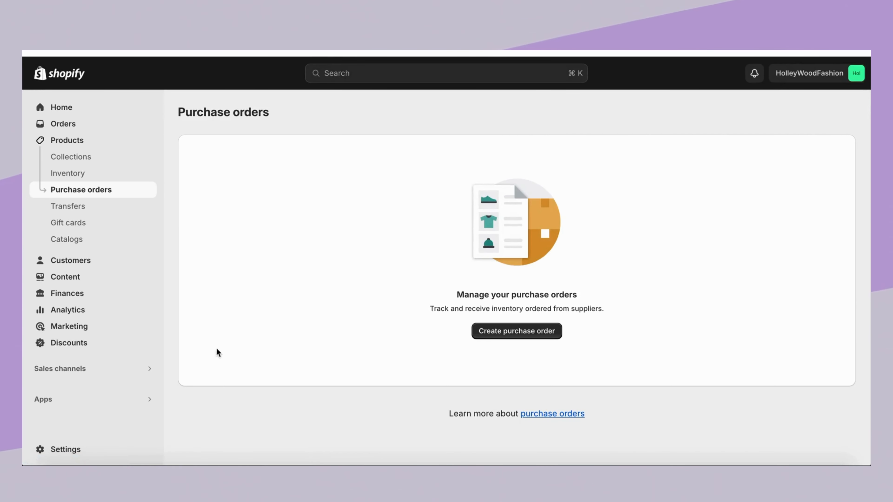
View the inventory transfers page and start creating a gift card.
left_click(62, 212)
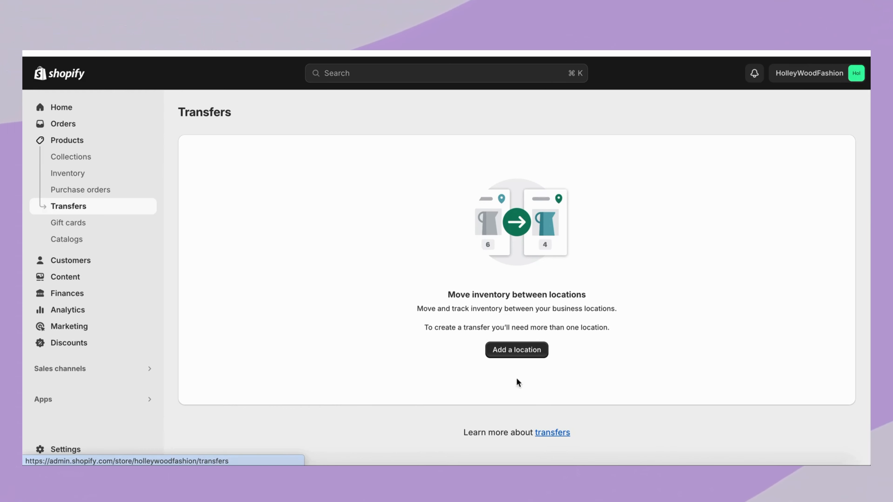
left_click(73, 229)
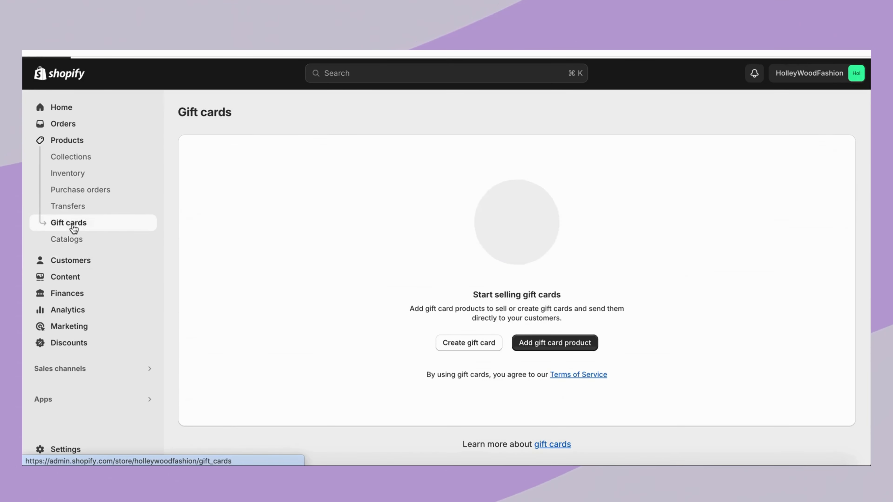
left_click(468, 345)
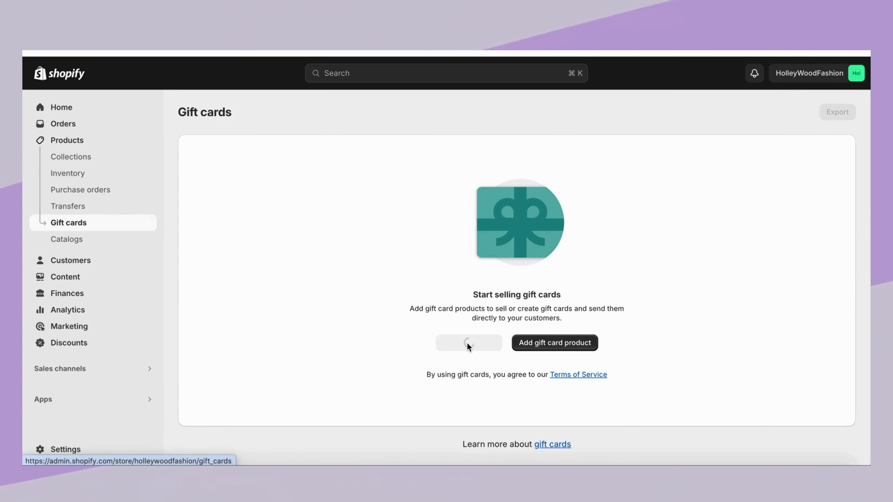